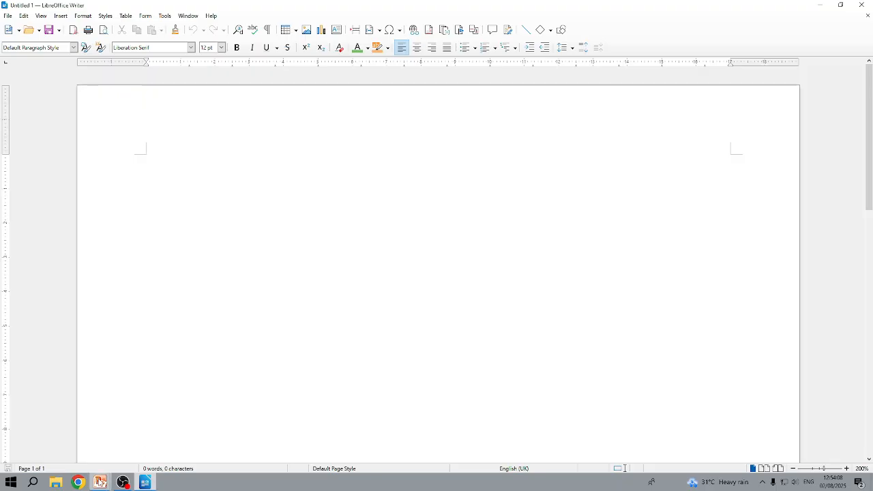
Step: Switch to the PowerPoint slide show and end it, discarding the ink annotations
mouse_move(101, 482)
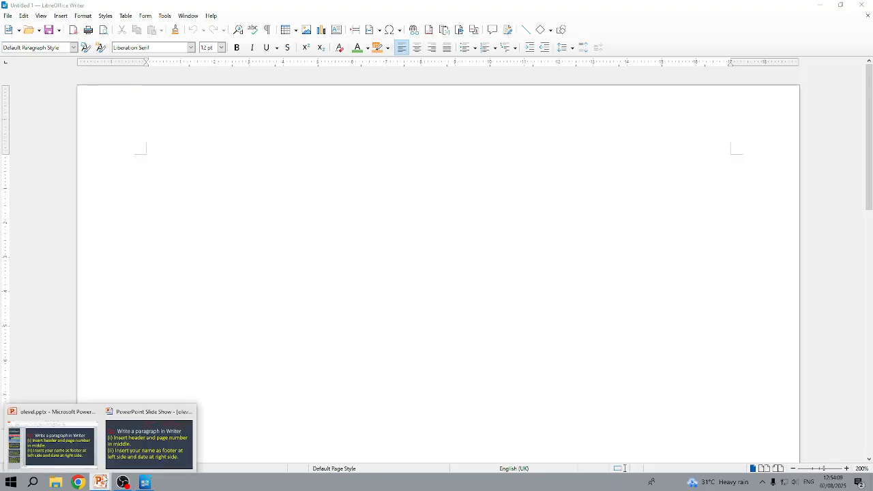
click(136, 444)
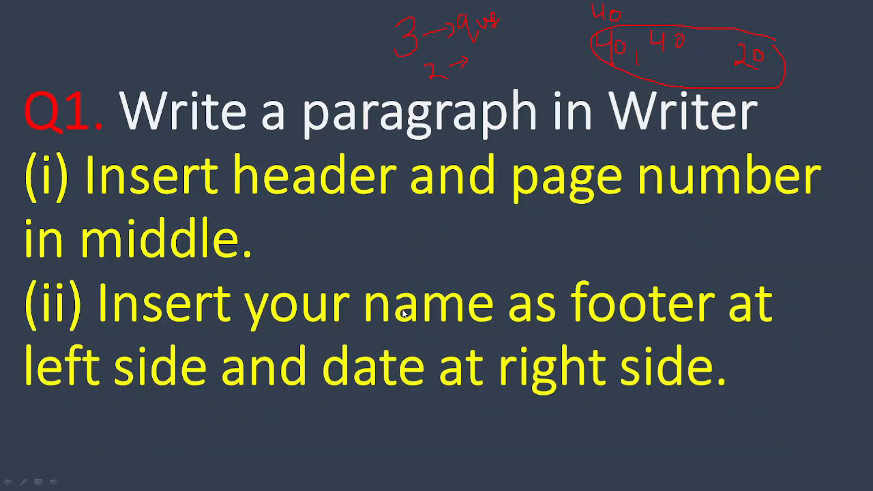
key(Escape)
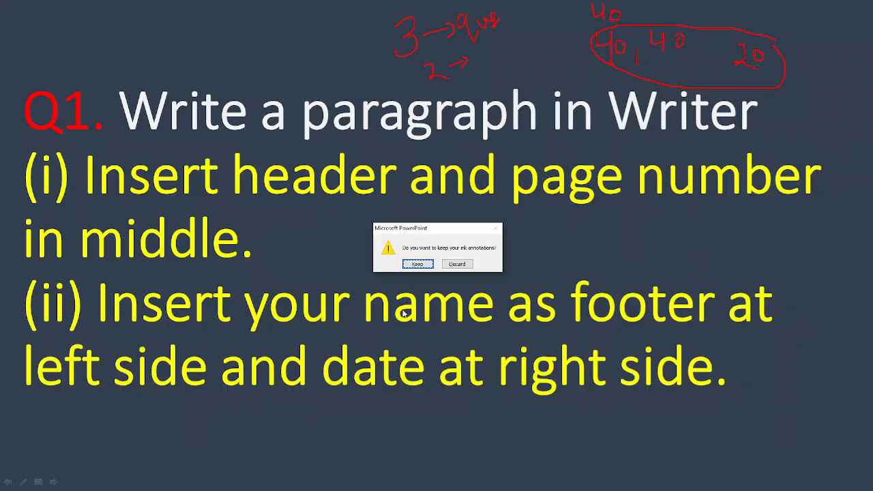
click(456, 264)
Step: Copy the complete Q1 text from the slide and paste it into the blank Writer document
drag(727, 346, 201, 148)
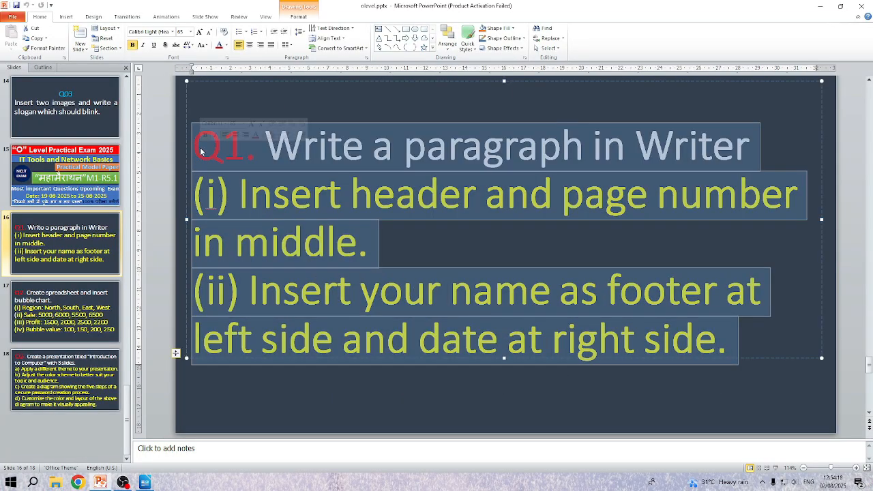
key(ctrl+c)
click(143, 483)
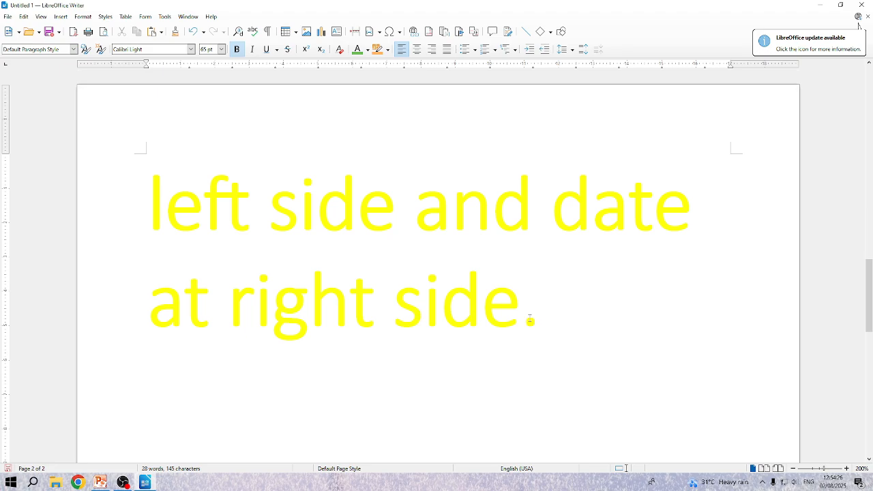
Step: Set the font size of the pasted text on the second page to 12 pt
drag(529, 318, 59, 137)
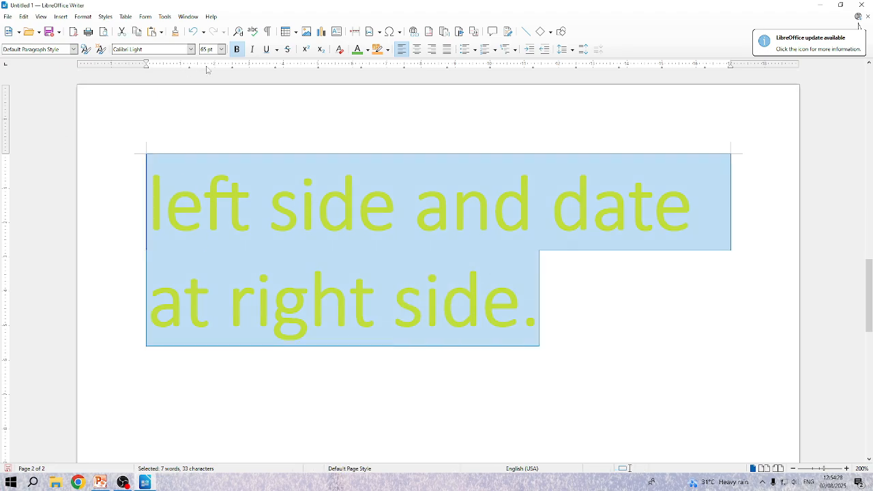
click(222, 50)
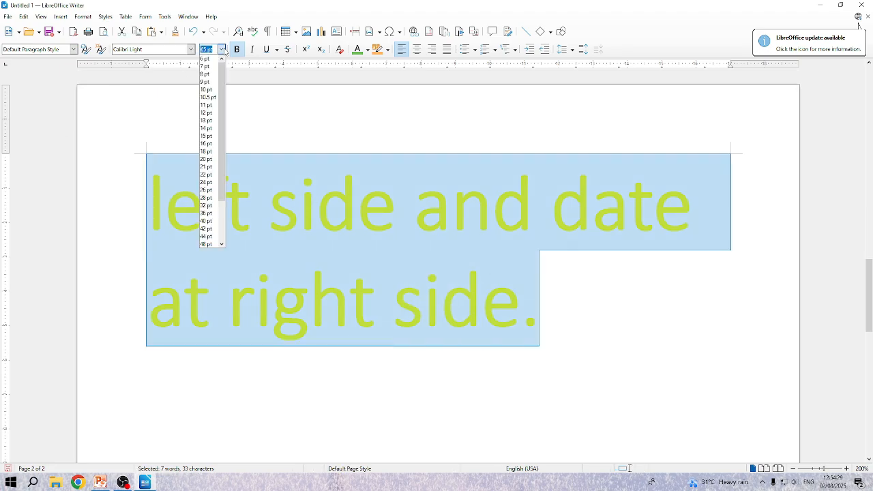
click(209, 114)
Step: Set the font size of the entire document text to 14 pt
scroll(417, 288, up, 10)
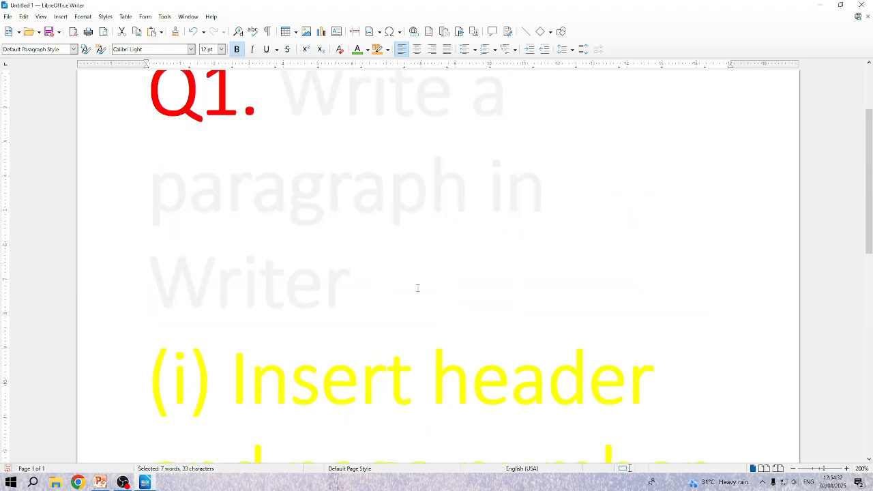
key(ctrl+a)
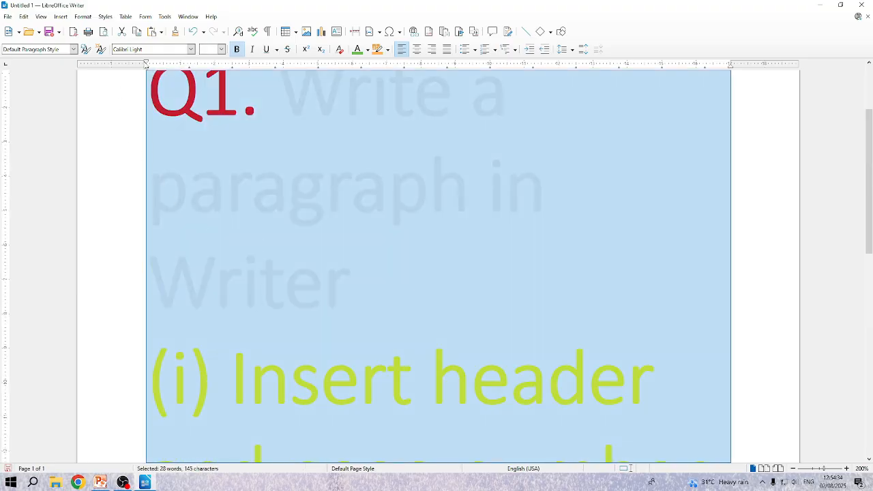
click(221, 49)
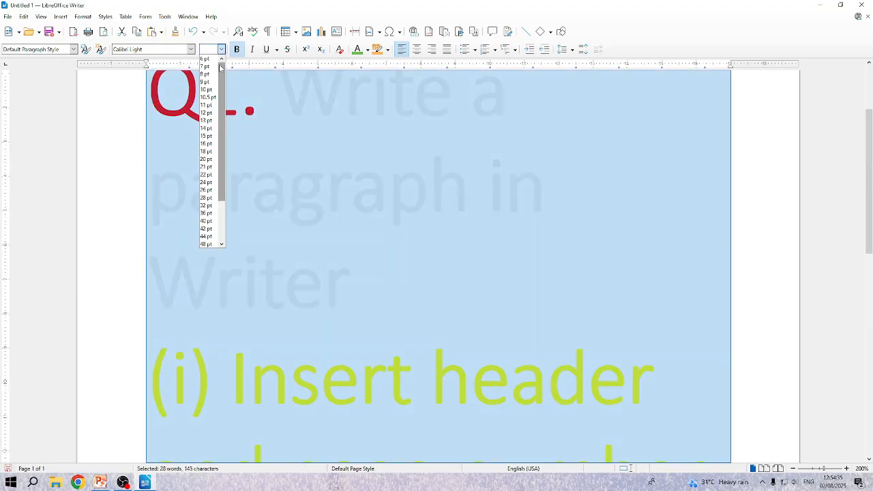
click(206, 128)
Step: Copy the whole question text and paste it four times at the end of the document
scroll(435, 181, up, 3)
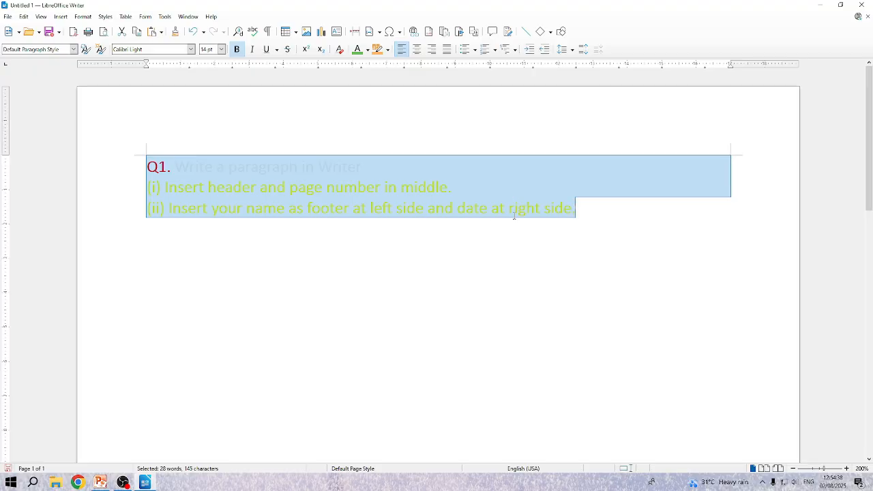
key(ctrl+c)
key(Right)
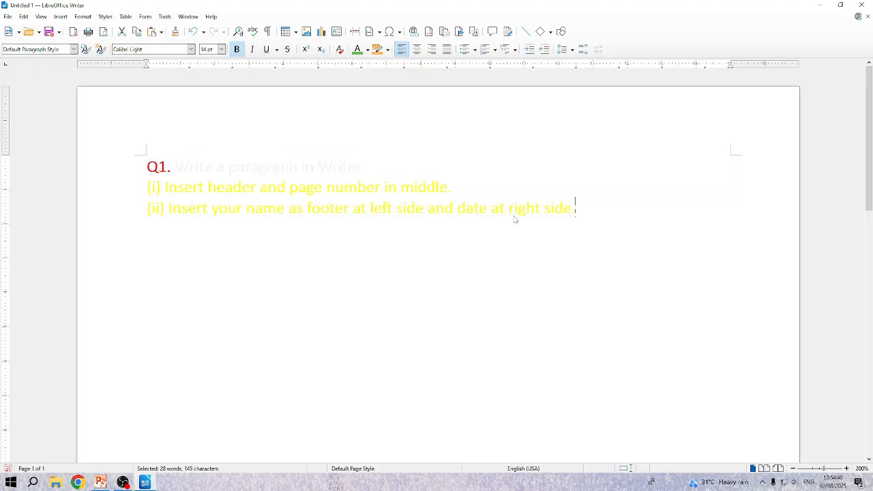
key(ctrl+v)
key(ctrl+v)
key(ctrl+v)
key(ctrl+v)
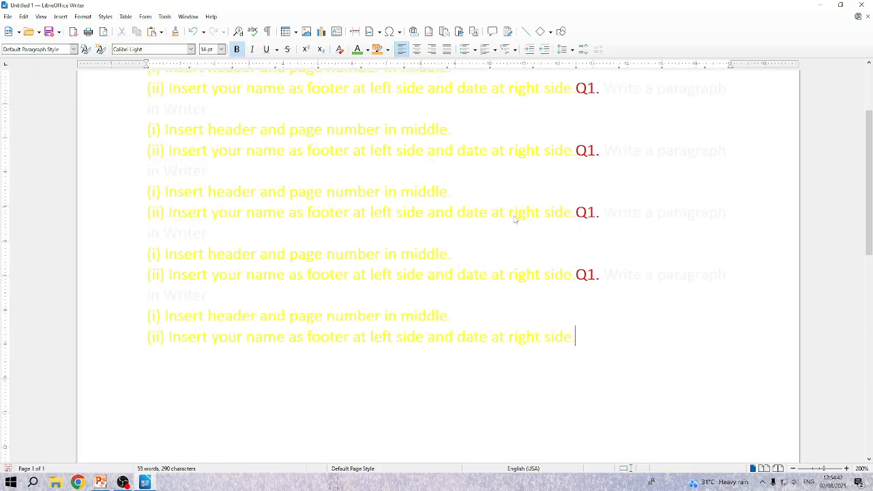
Step: Change the font colour of all the body text to black and deselect it
drag(581, 328, 145, 166)
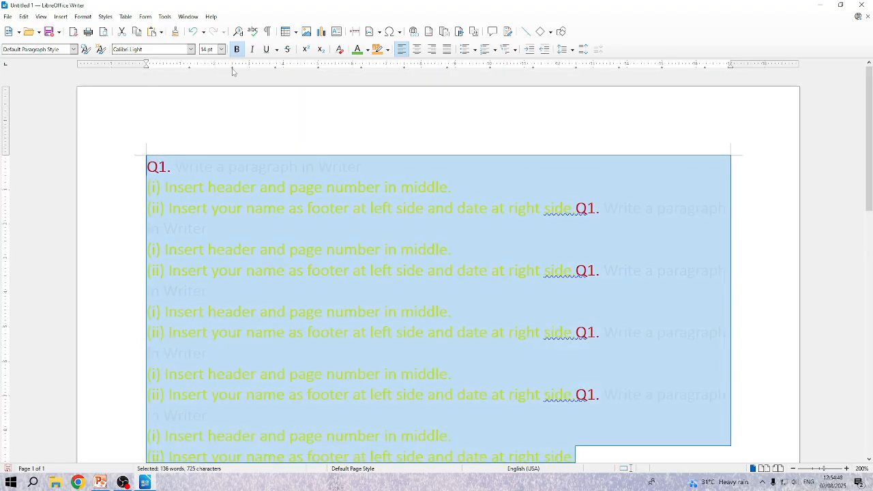
click(367, 51)
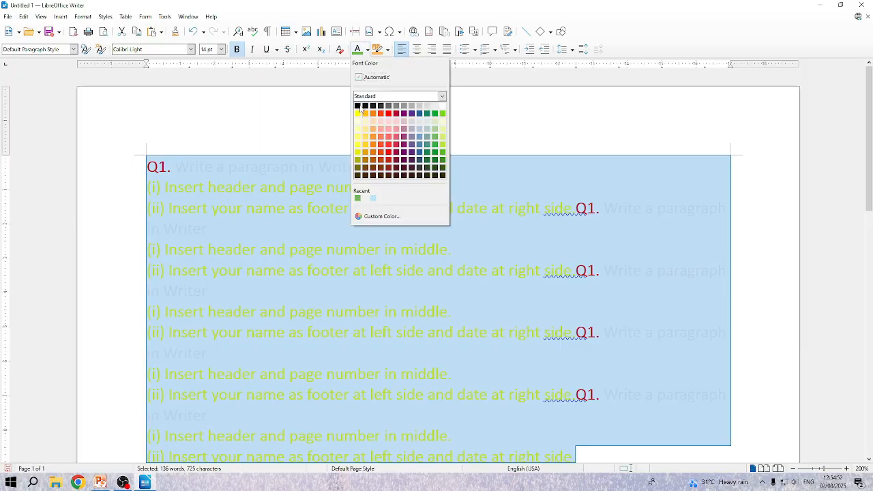
click(359, 105)
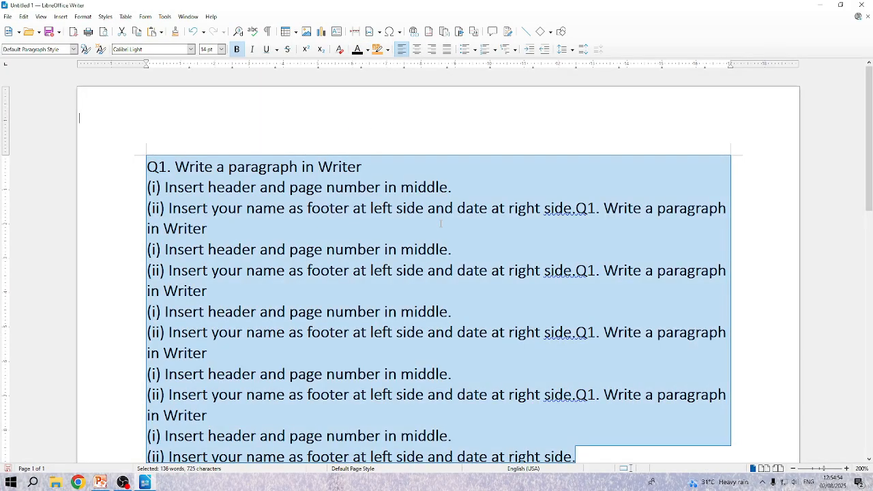
scroll(441, 224, down, 5)
scroll(449, 181, up, 5)
click(449, 182)
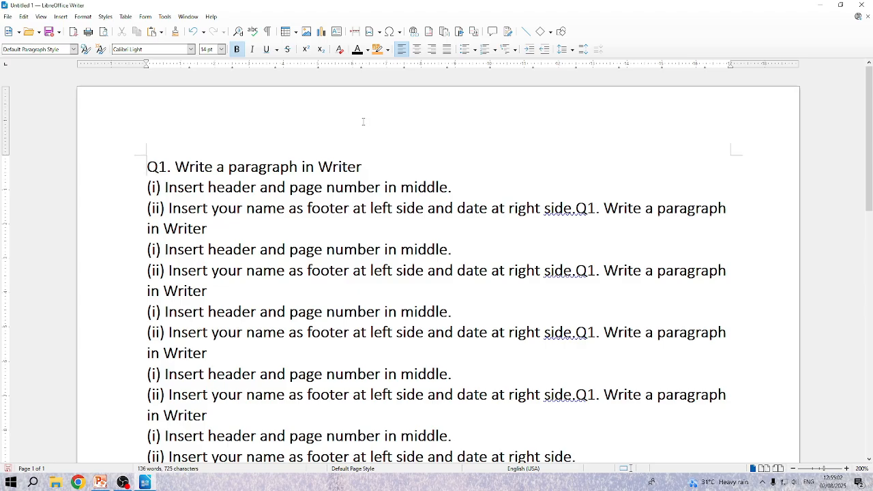
Step: Insert a header for the Default Page Style
mouse_move(386, 134)
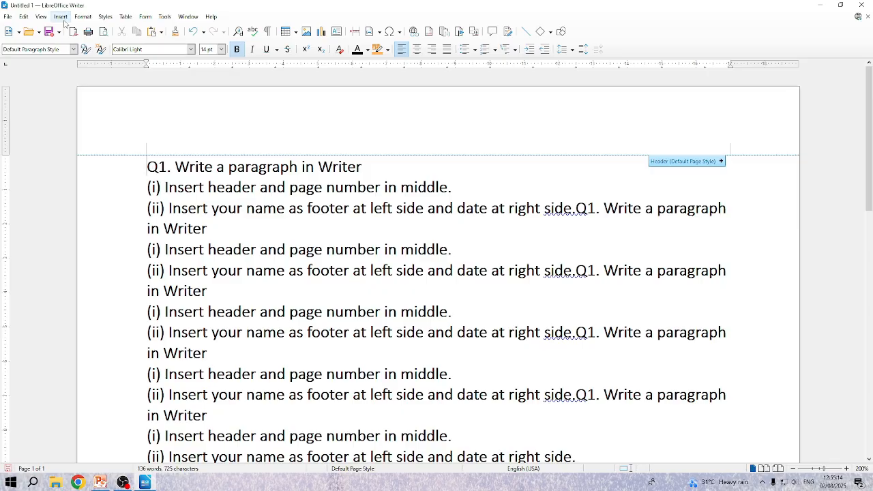
click(63, 19)
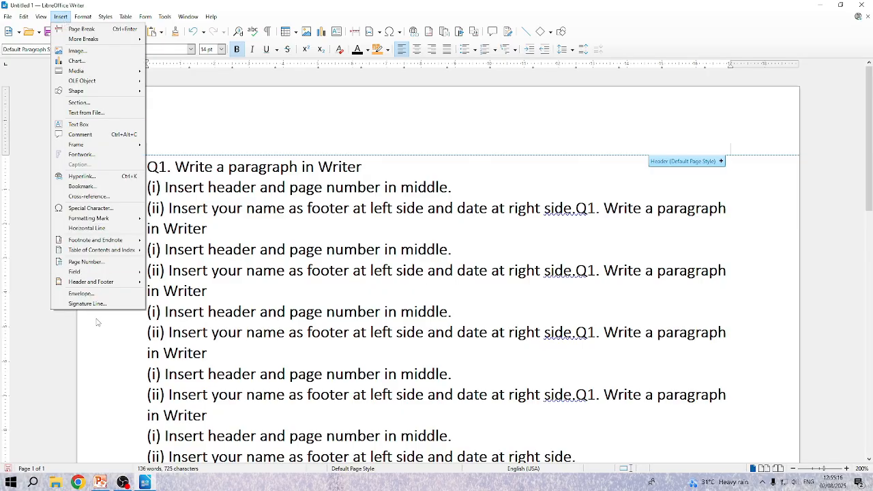
mouse_move(91, 283)
mouse_move(155, 286)
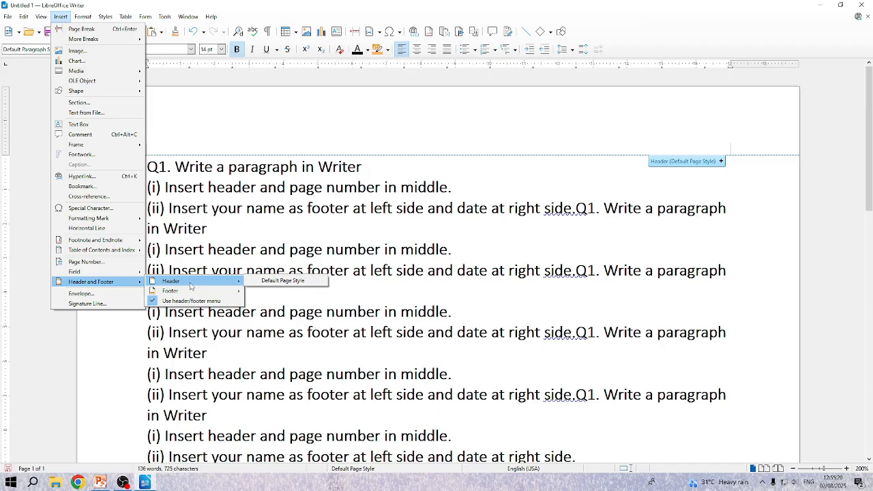
click(272, 282)
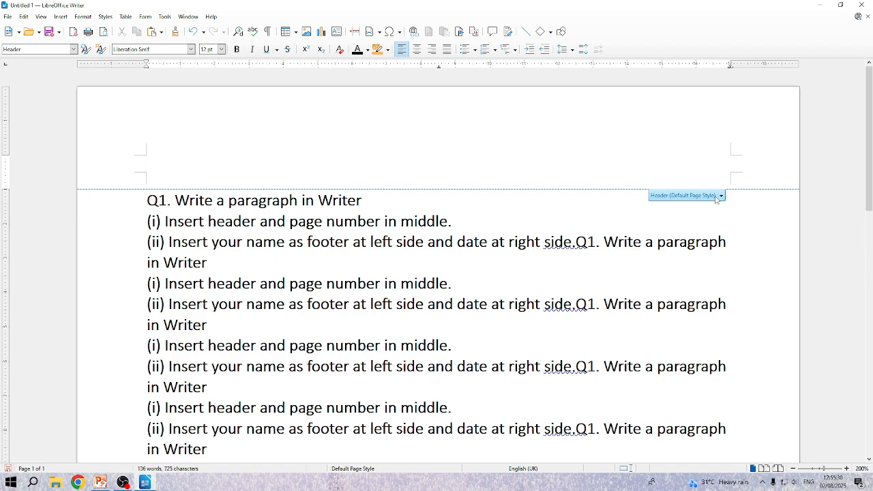
Step: Insert a page number in the header and align it to the centre
click(722, 196)
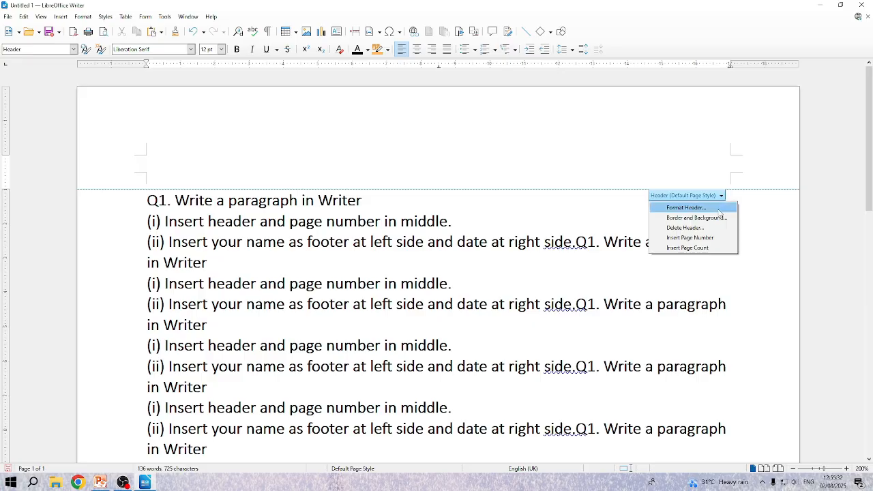
click(693, 238)
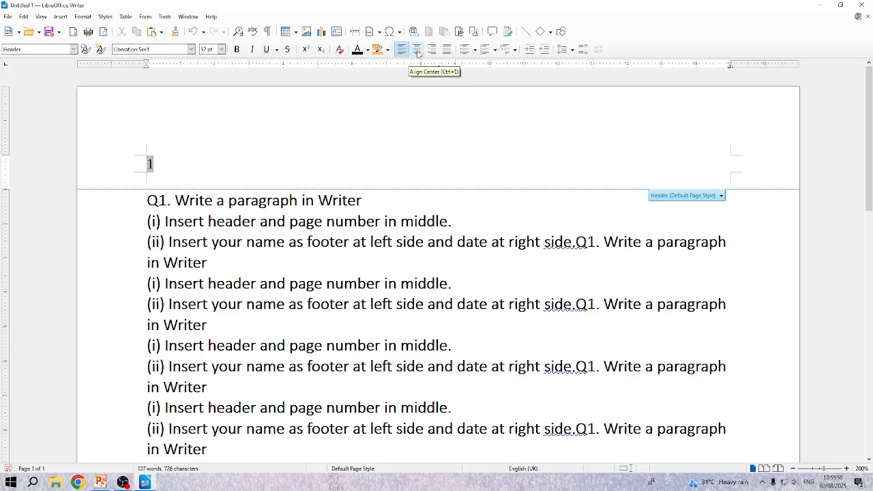
click(417, 50)
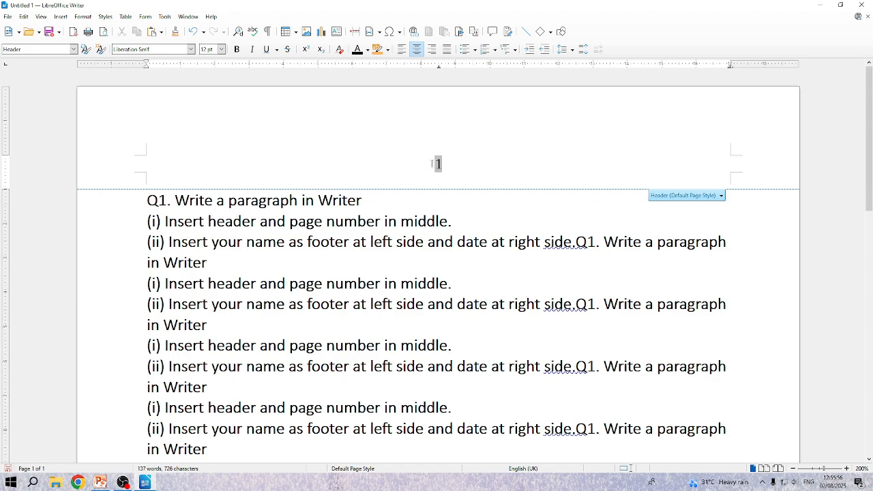
Step: Insert a page break after the last line of text and check the header page number on both pages
scroll(432, 164, down, 10)
click(292, 234)
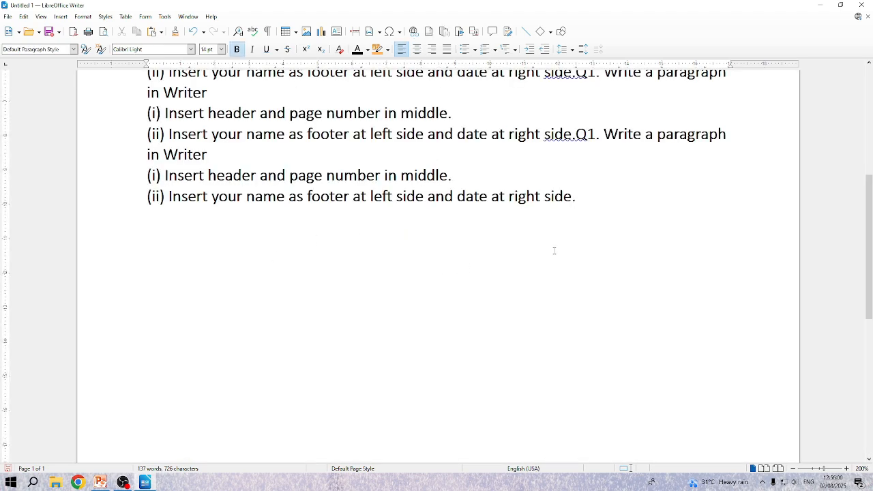
scroll(554, 251, down, 3)
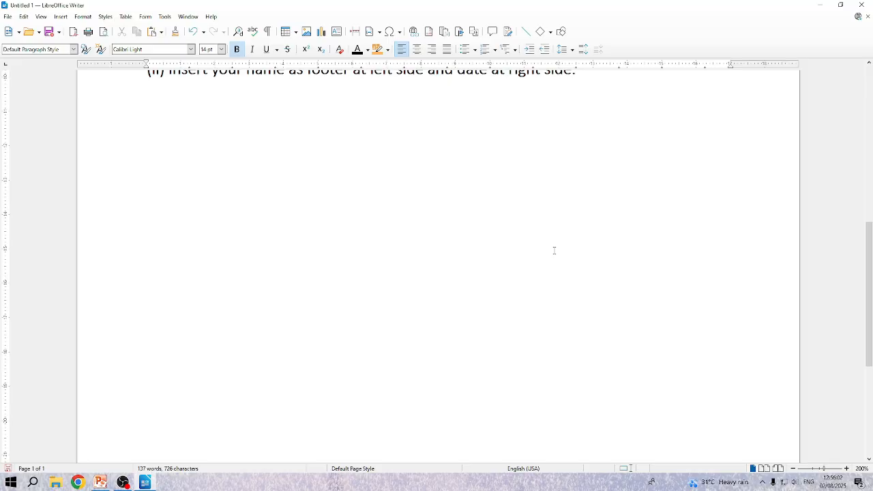
scroll(554, 251, down, 3)
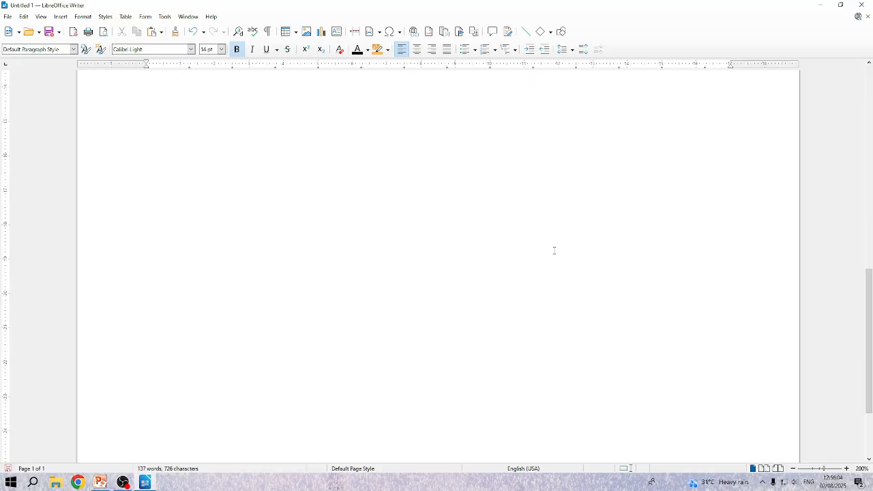
key(ctrl+Return)
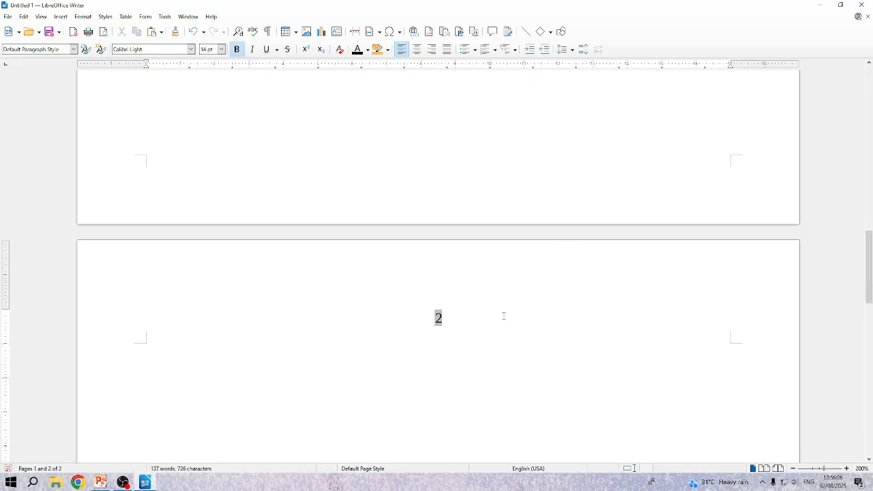
click(445, 321)
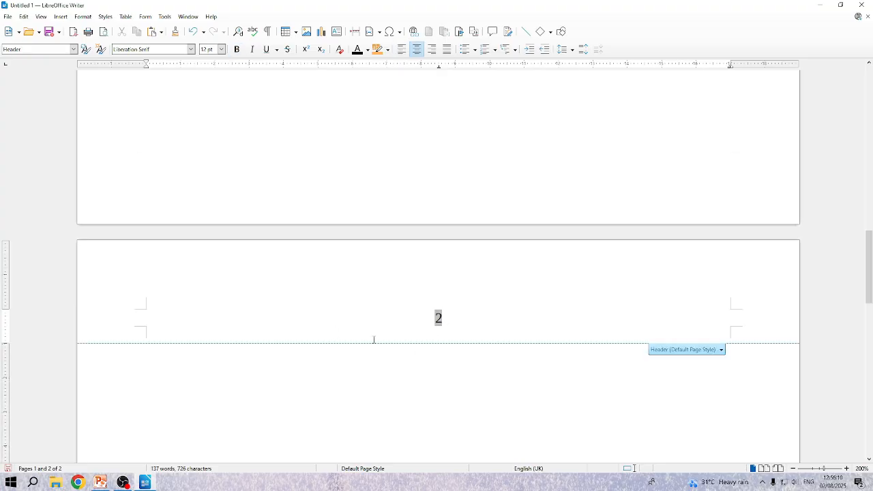
scroll(368, 320, up, 15)
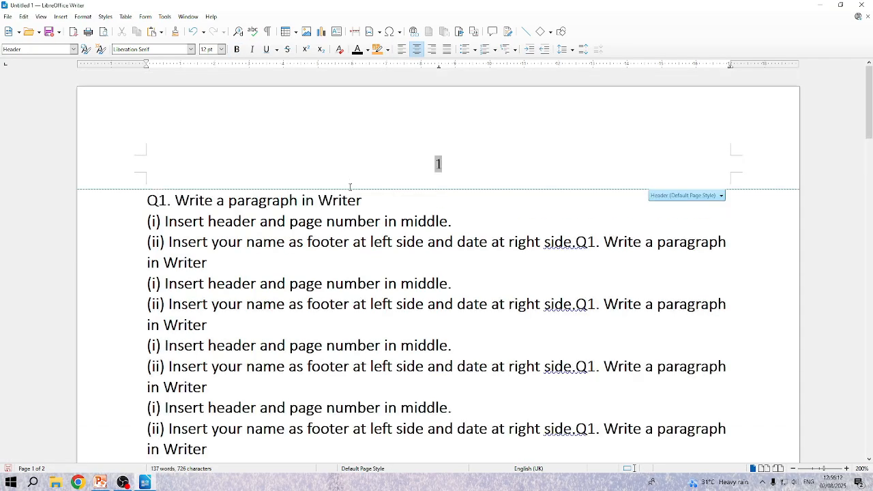
scroll(350, 187, down, 10)
scroll(350, 187, up, 6)
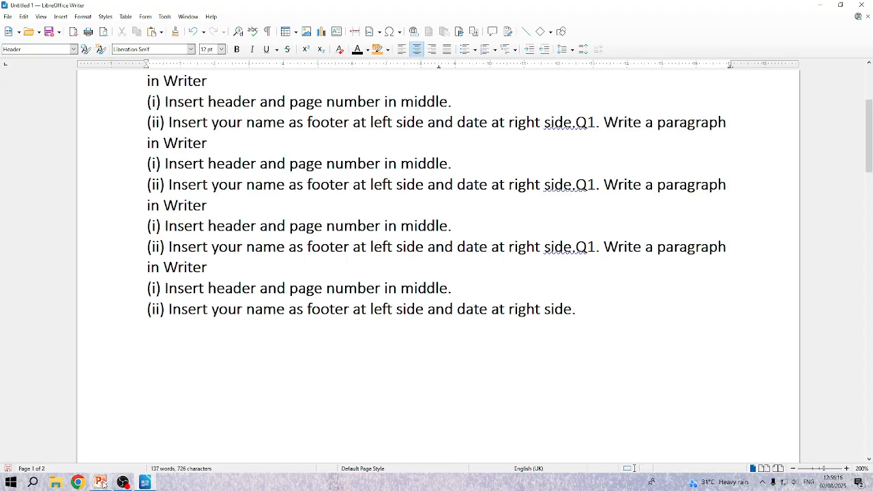
Step: Switch to PowerPoint and show the Q1 slide full screen to read the footer task
mouse_move(108, 469)
click(108, 454)
click(463, 242)
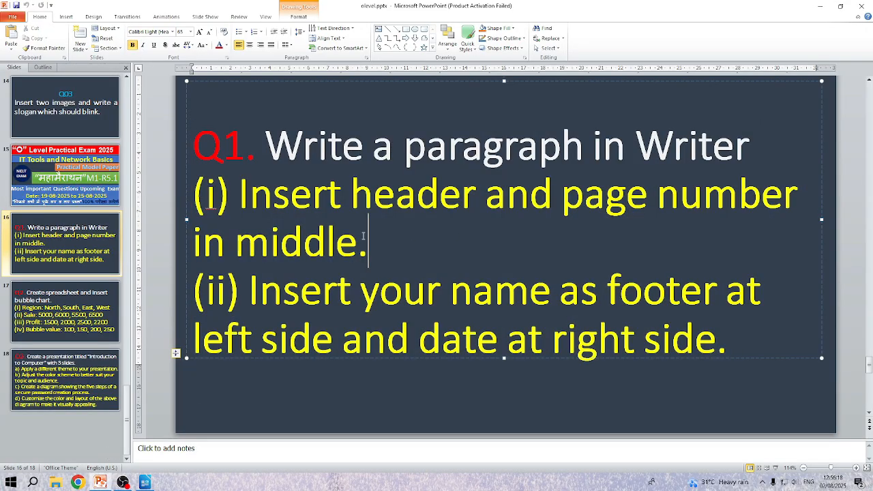
click(775, 468)
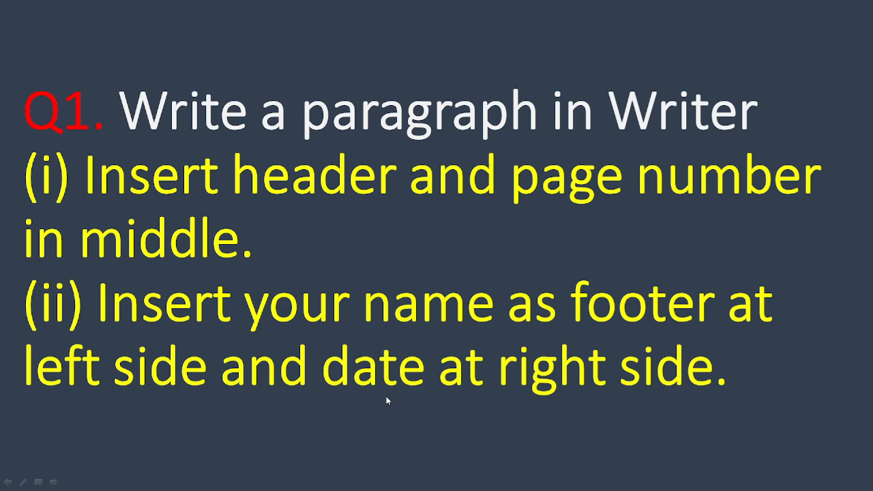
Step: Switch back to Writer and enter the full name in a footer for the Default Page Style
key(super)
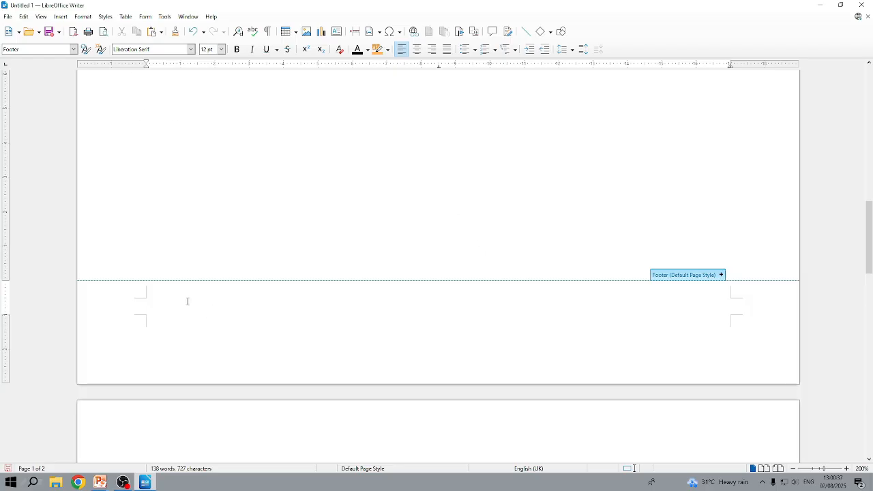
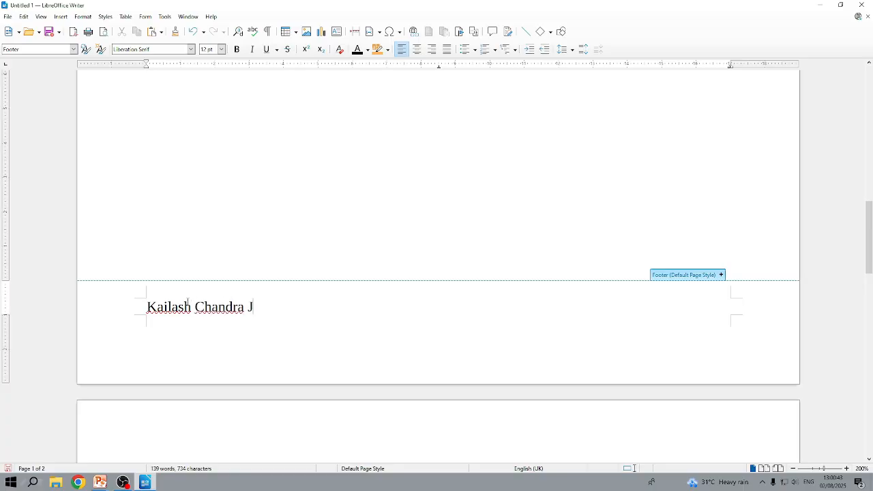
Step: Insert a variable date field directly after the name in the footer
click(61, 16)
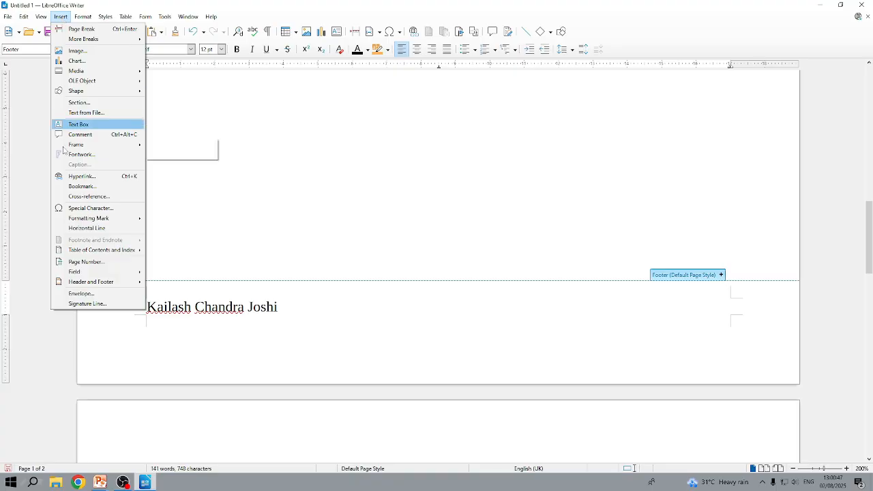
mouse_move(74, 273)
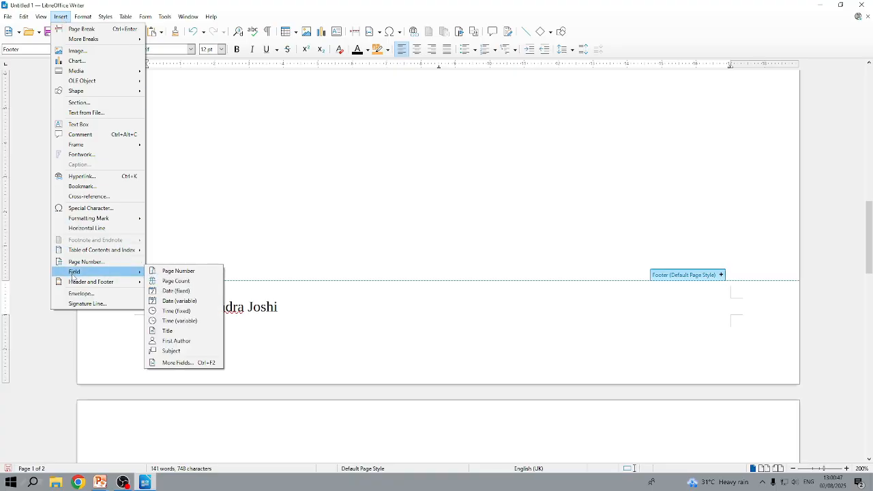
click(186, 303)
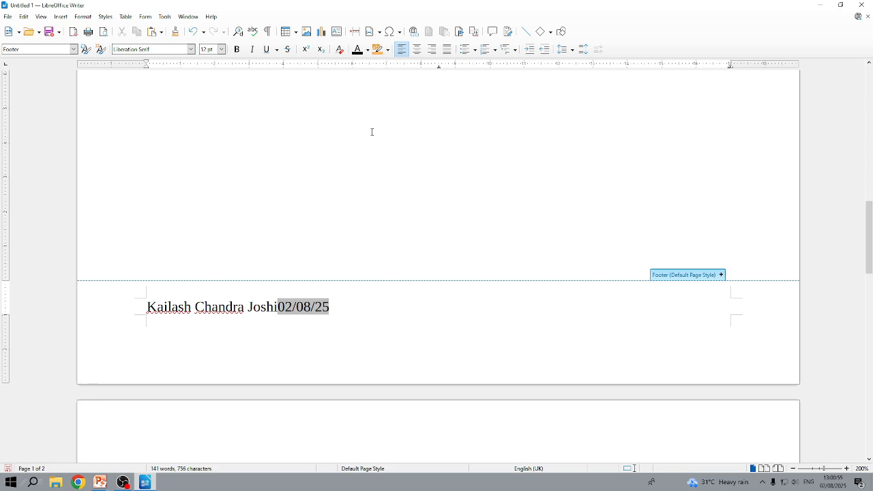
Step: Right-align the footer line and add spacing between name and date until the name sits at the left margin
click(432, 49)
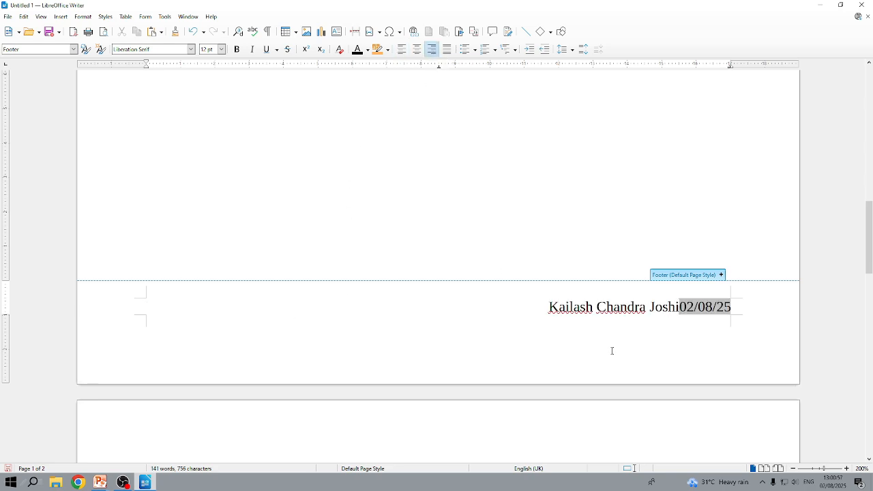
click(676, 313)
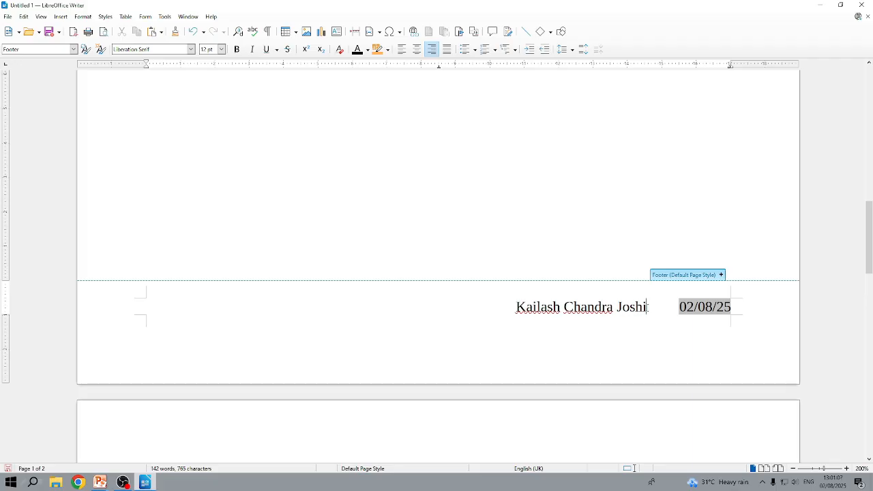
text(:)
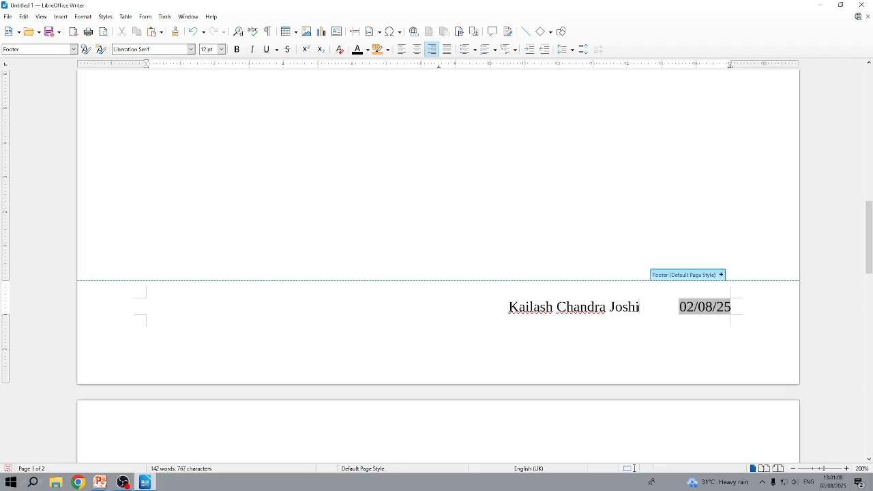
key(BackSpace)
key(BackSpace)
key(BackSpace)
key(BackSpace)
key(BackSpace)
key(BackSpace)
key(BackSpace)
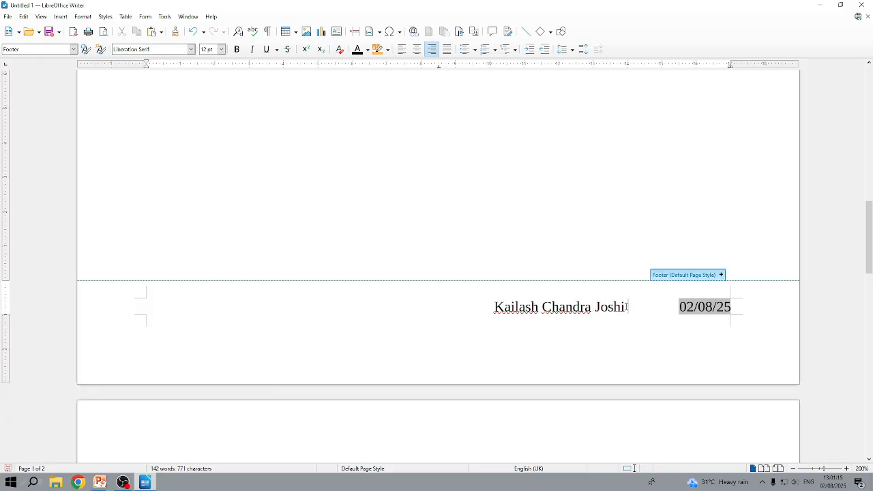
key(Tab)
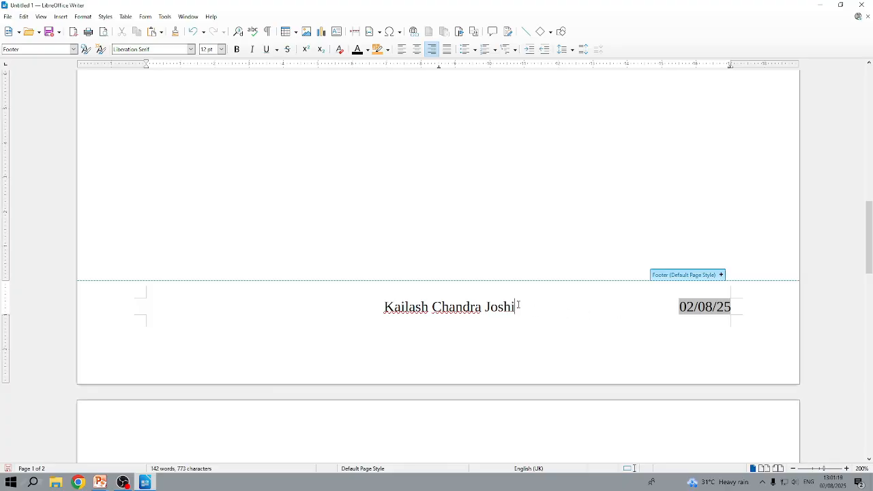
key(Tab)
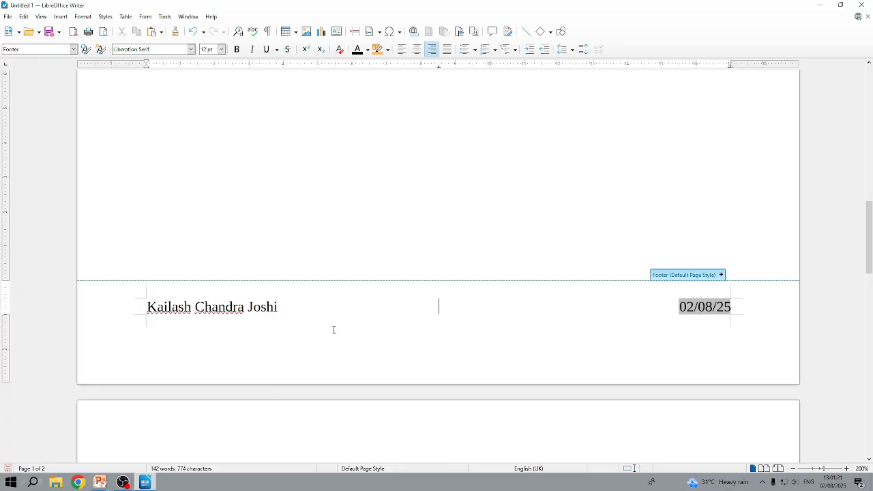
Step: Change the footer date field's format to the "1 December 1999" style
click(725, 318)
double_click(721, 309)
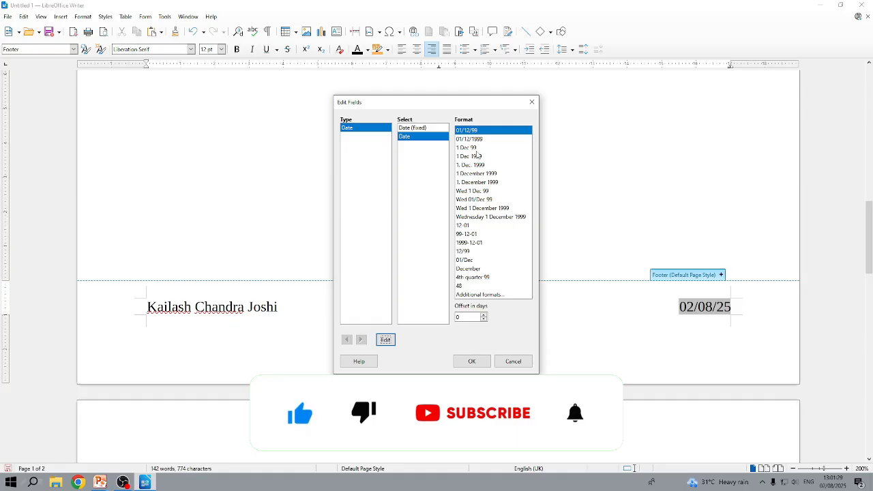
click(477, 174)
click(472, 361)
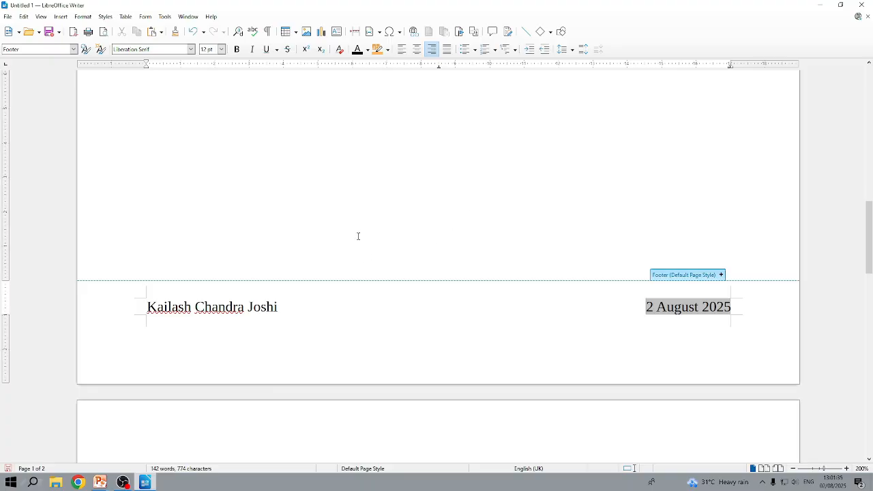
Step: Switch to the PowerPoint slide show and advance to the Q2 slide to read the bubble chart task
scroll(358, 236, up, 15)
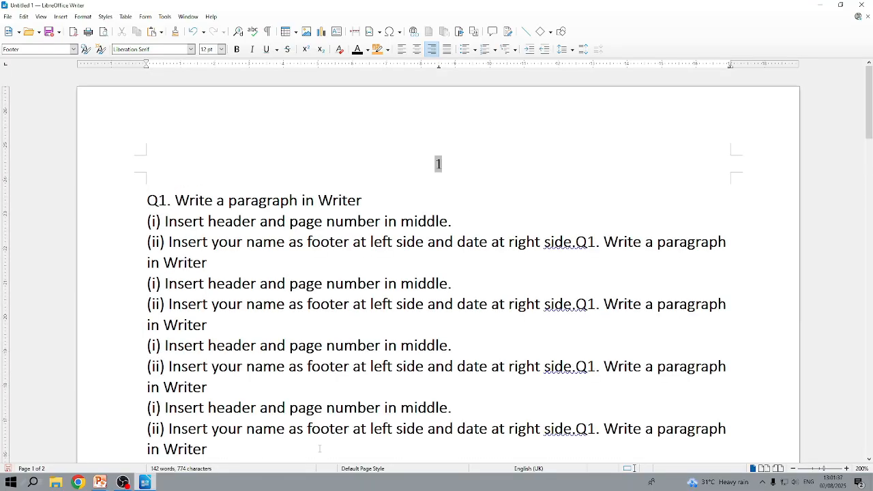
mouse_move(100, 482)
click(140, 451)
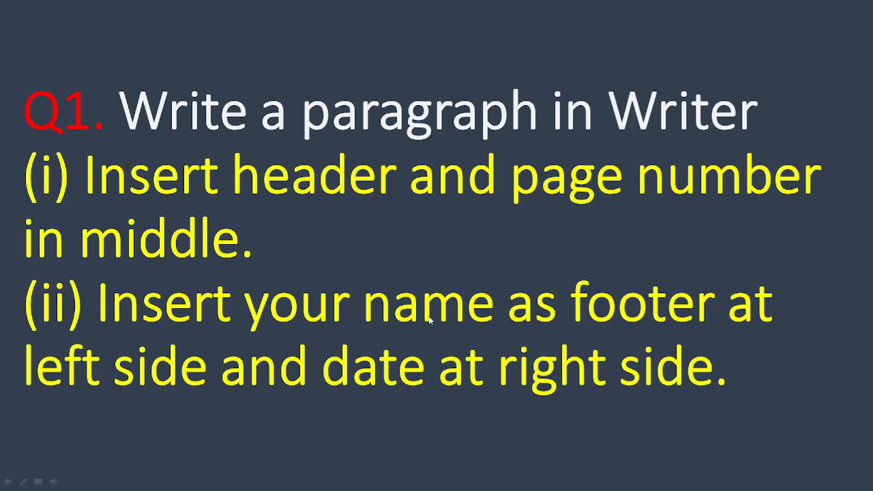
click(518, 262)
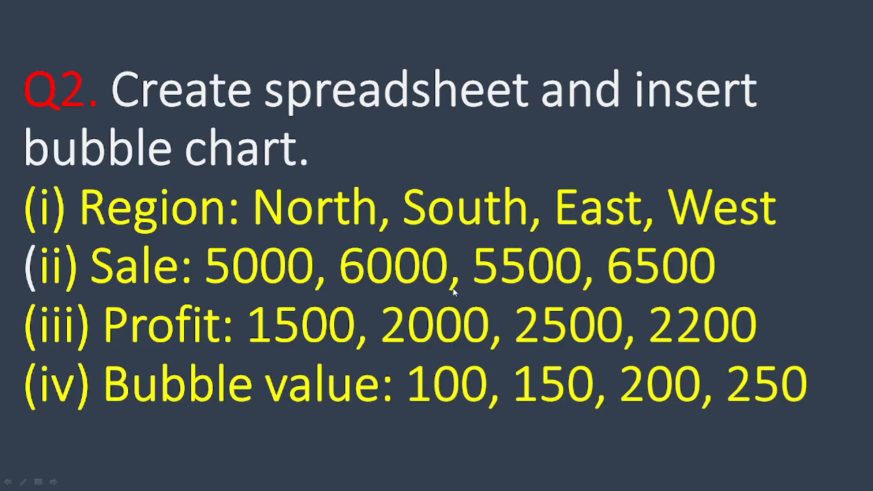
Step: Switch back to Writer and create a new Calc spreadsheet from there
key(super)
click(145, 482)
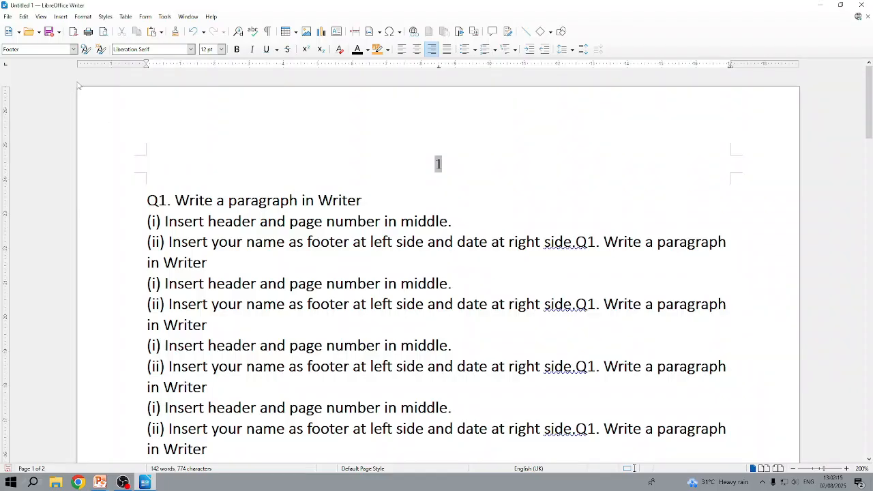
click(8, 16)
mouse_move(23, 31)
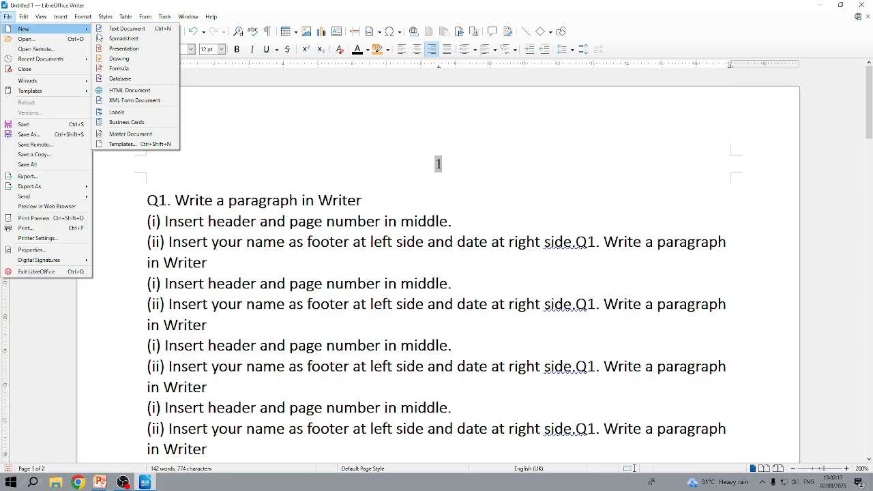
click(136, 39)
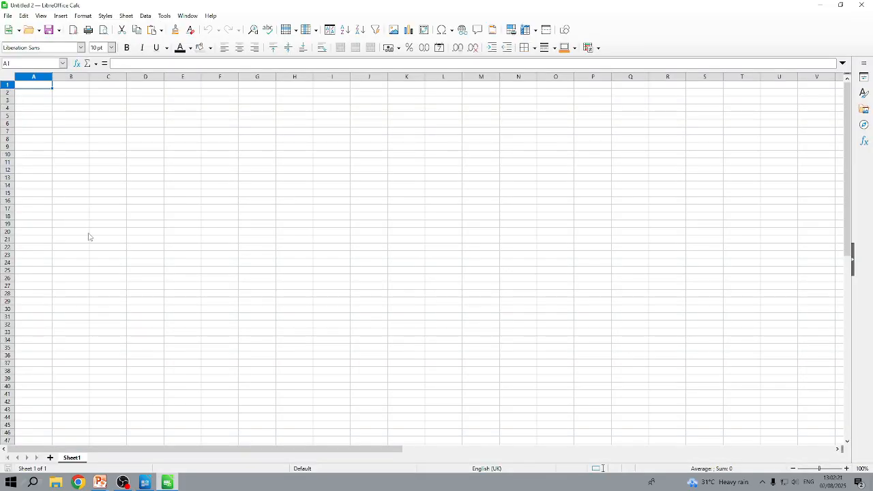
Step: Enter the column headings Region, Sale, Profit and Bubble Value in cells A1 to D1
ctrl+scroll(152, 173, up, 2)
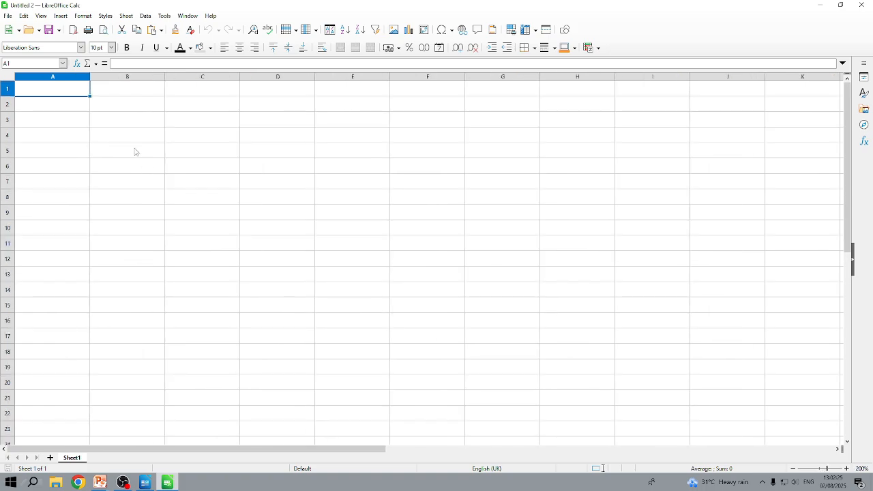
text(Re)
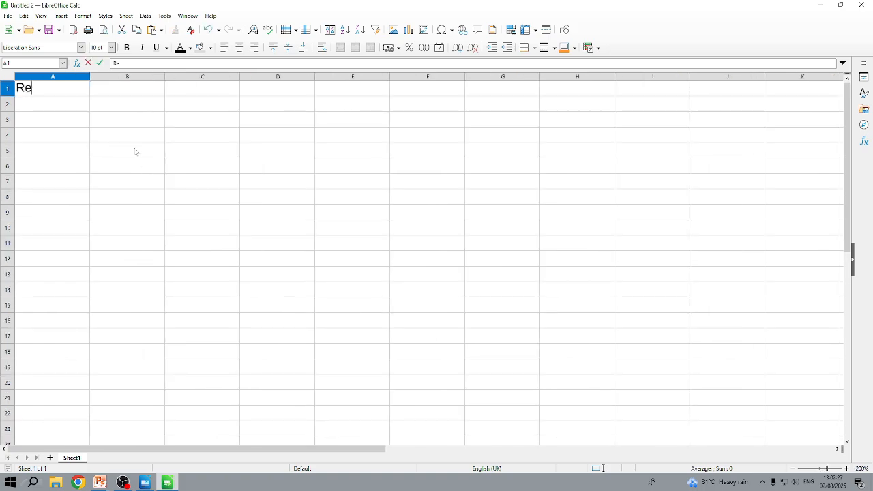
text(gion)
key(Tab)
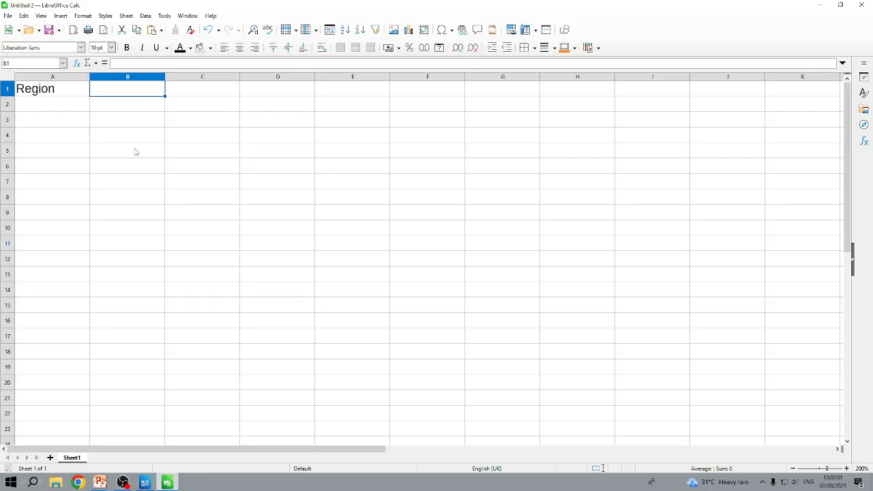
text(Sa)
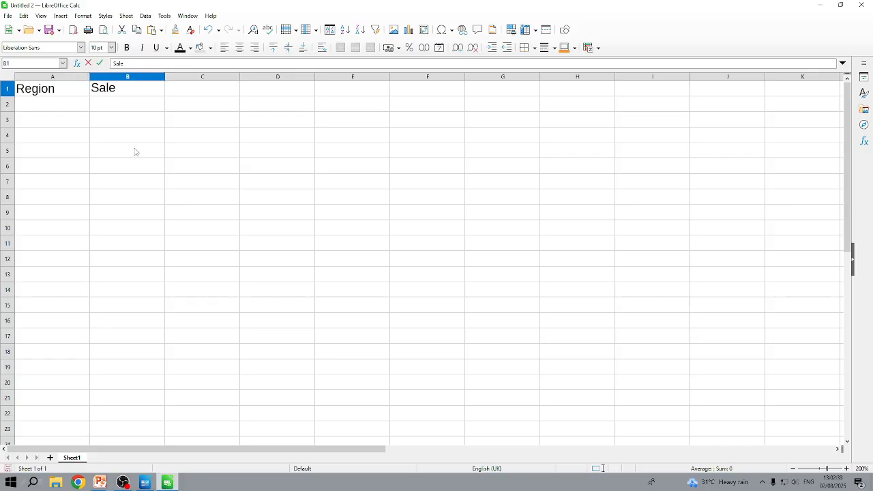
text(le)
key(Tab)
text(P)
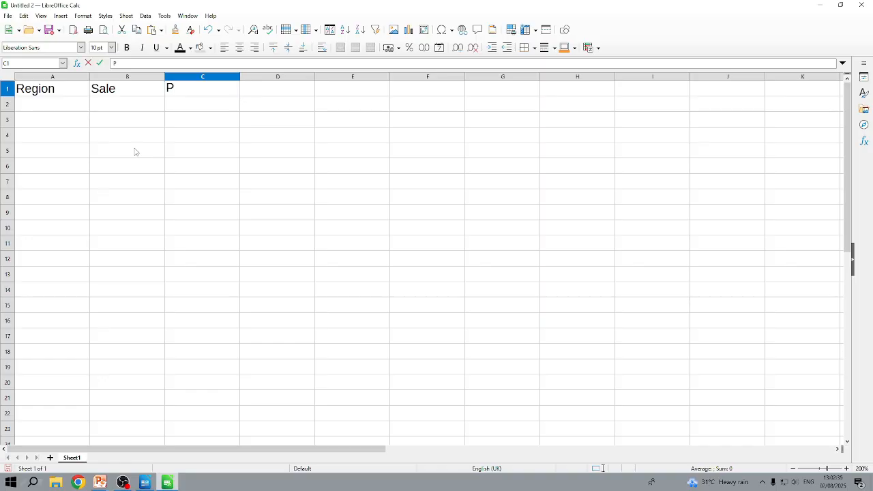
text(rofit)
key(Tab)
text(Bu)
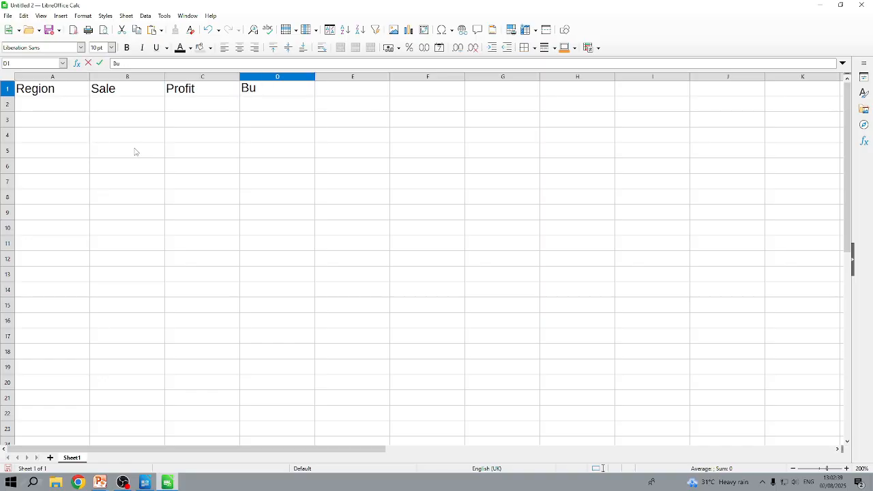
text(bble Value)
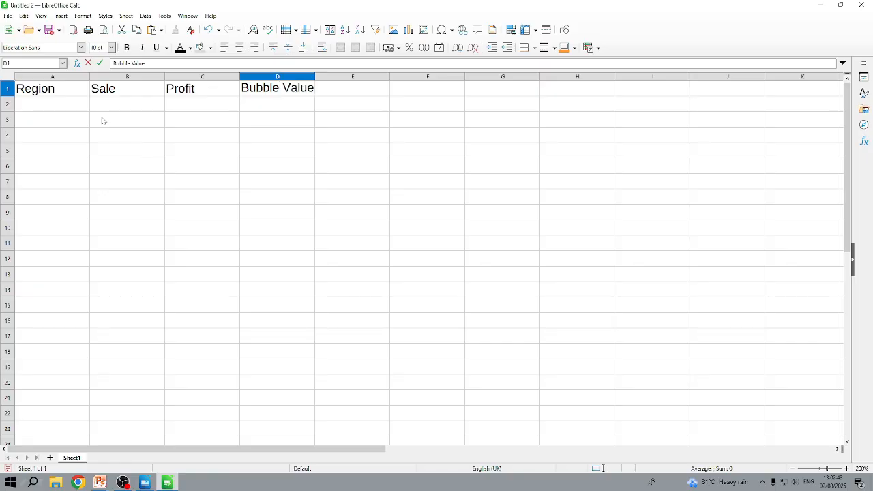
Step: Fill row 2 with North, sale 5000, profit 1500 and bubble value 100
click(66, 108)
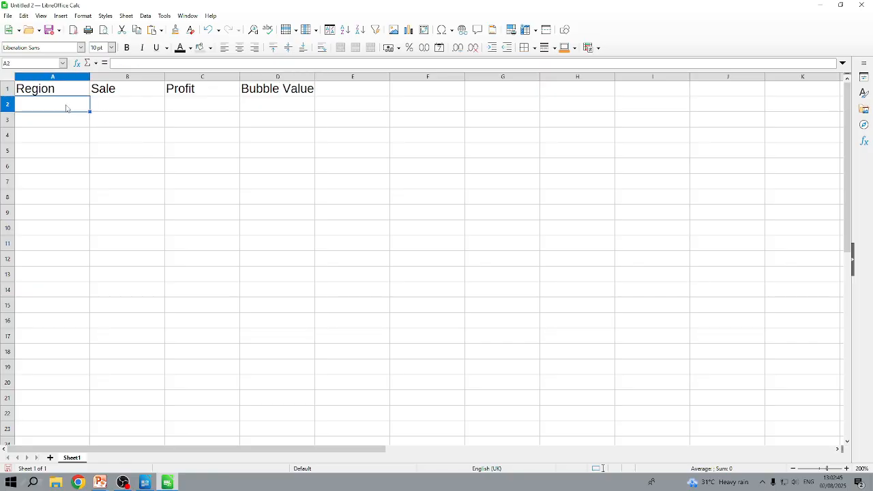
text(North)
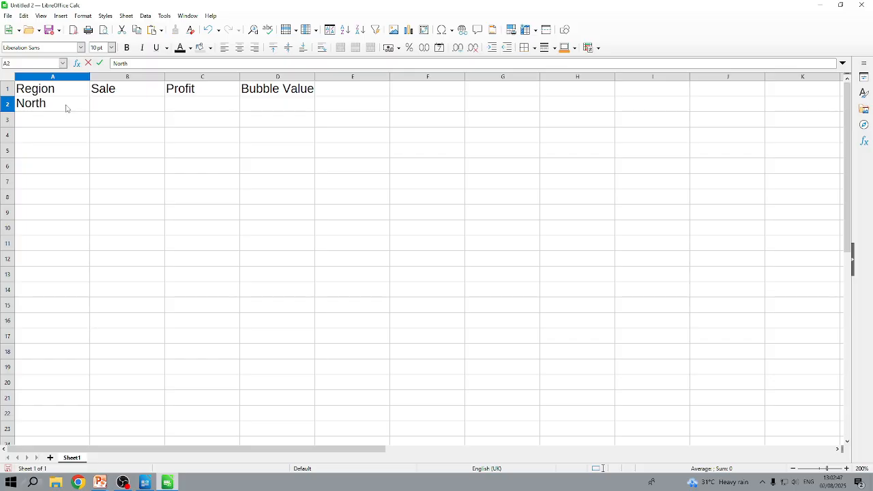
key(Tab)
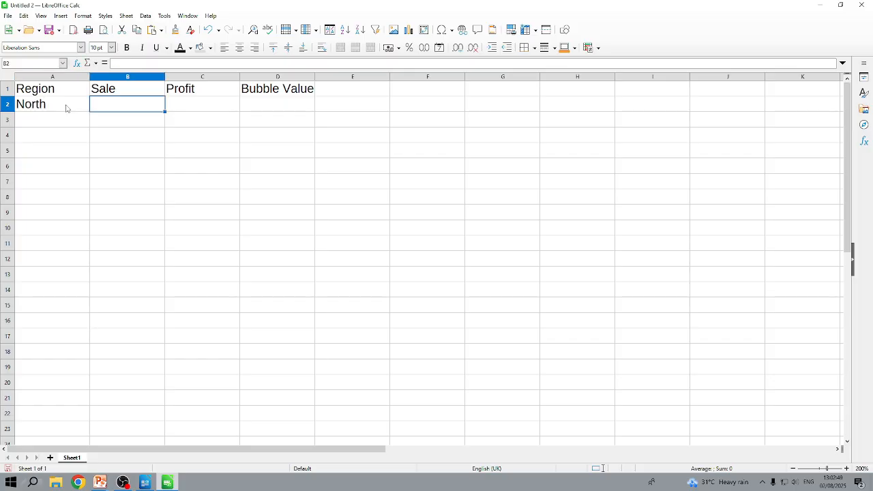
text(5000)
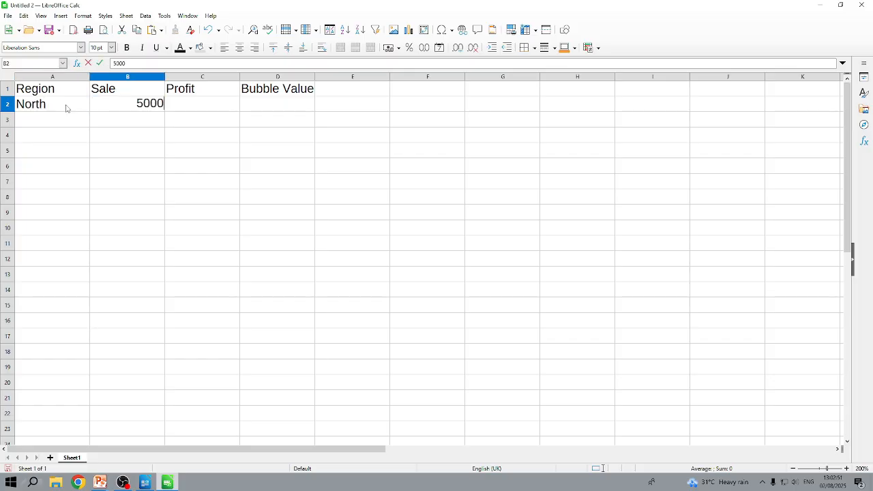
key(Tab)
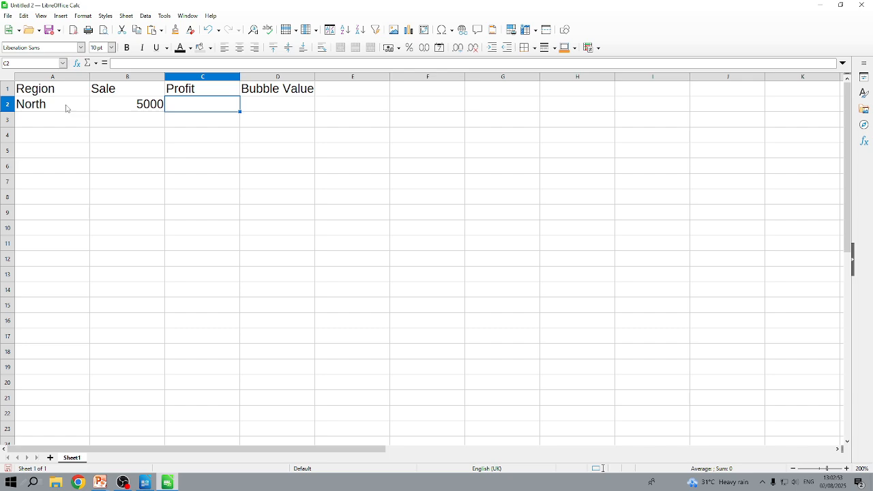
text(1500)
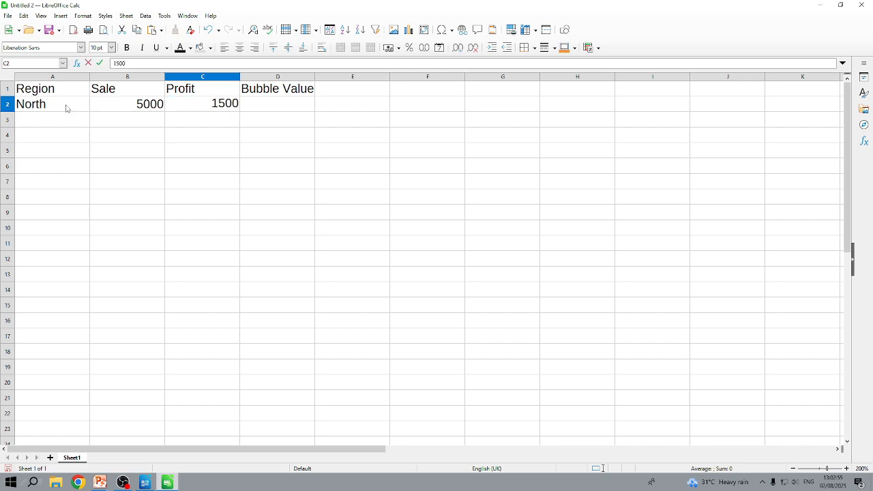
key(Tab)
text(100)
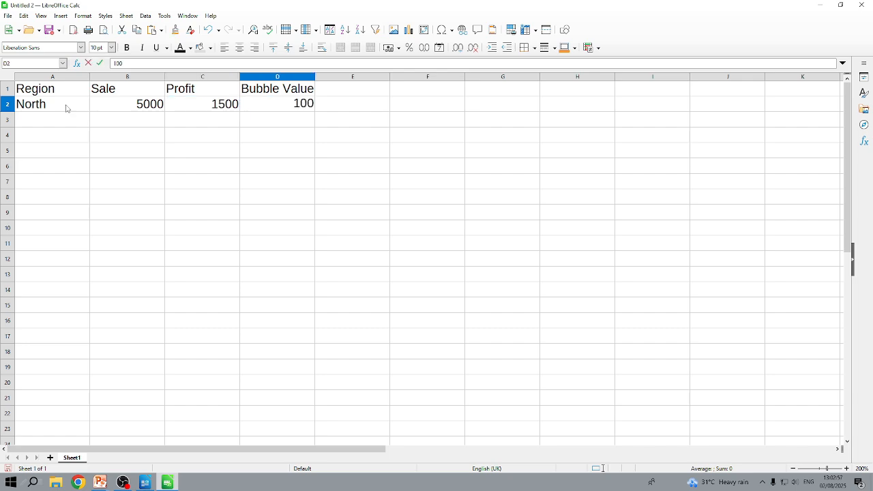
Step: Fill row 3 with South, sale 6000, profit 2000 and bubble value 150
click(64, 122)
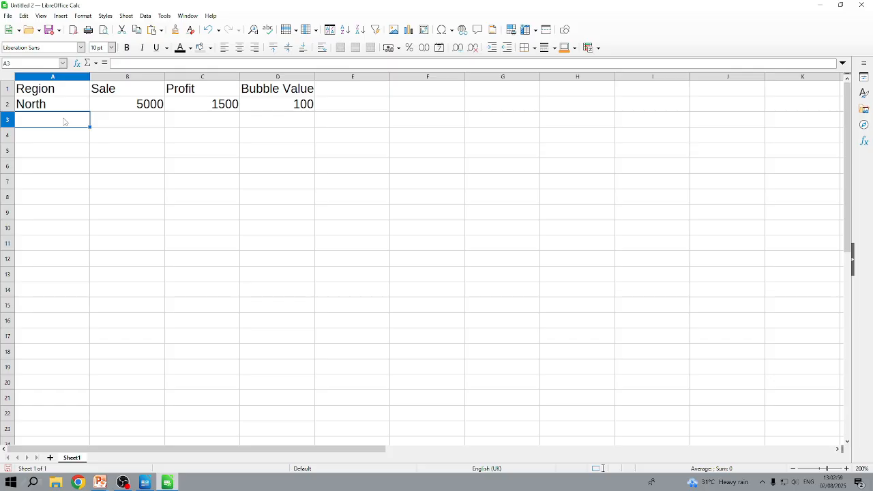
text(South)
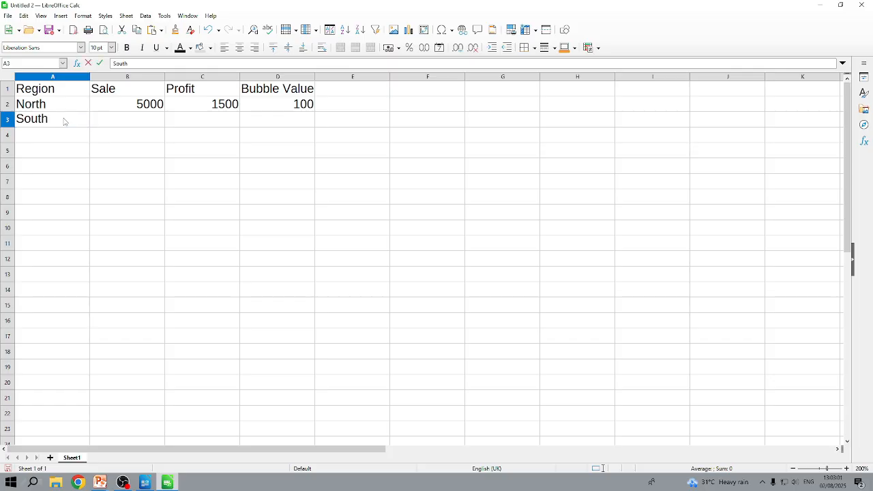
key(Tab)
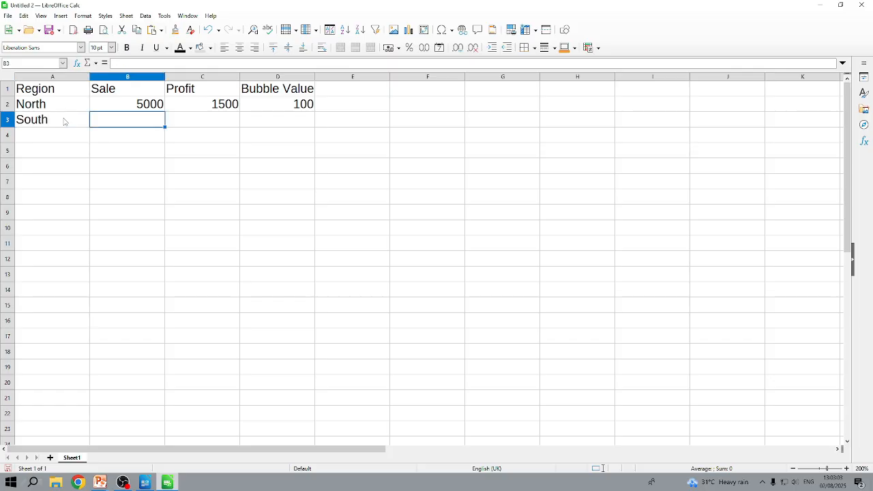
text(6000)
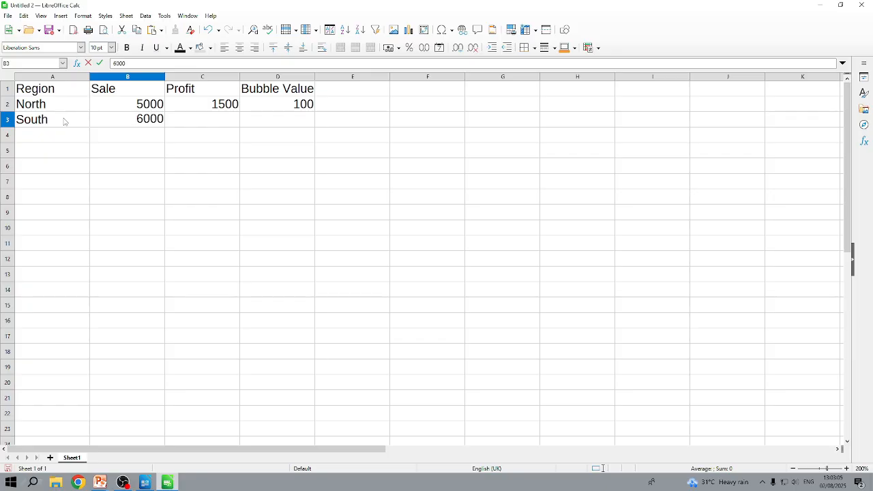
key(Tab)
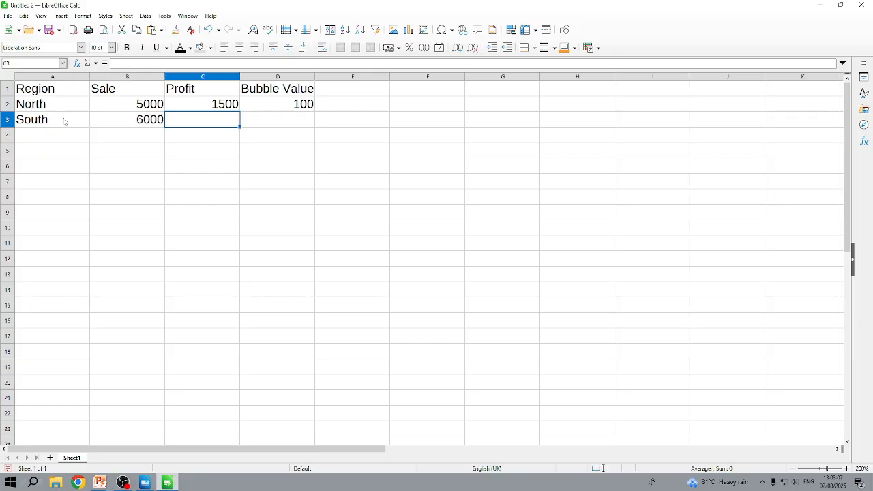
text(2000)
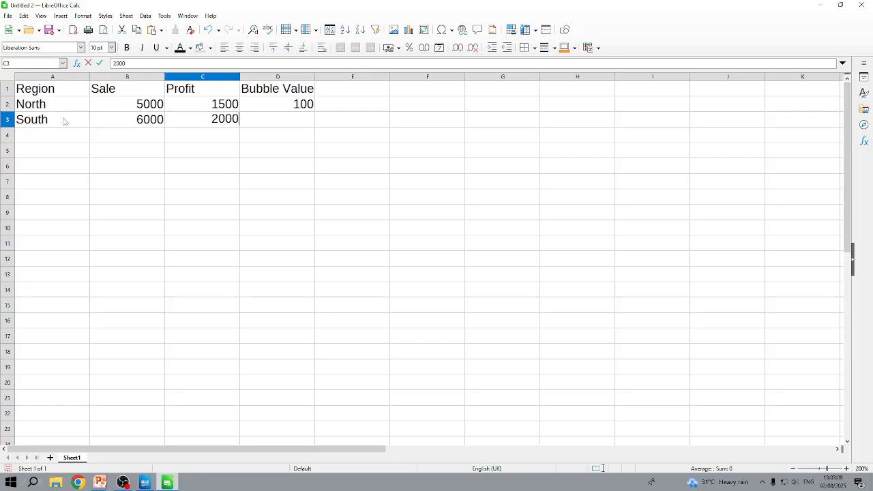
key(Tab)
text(150)
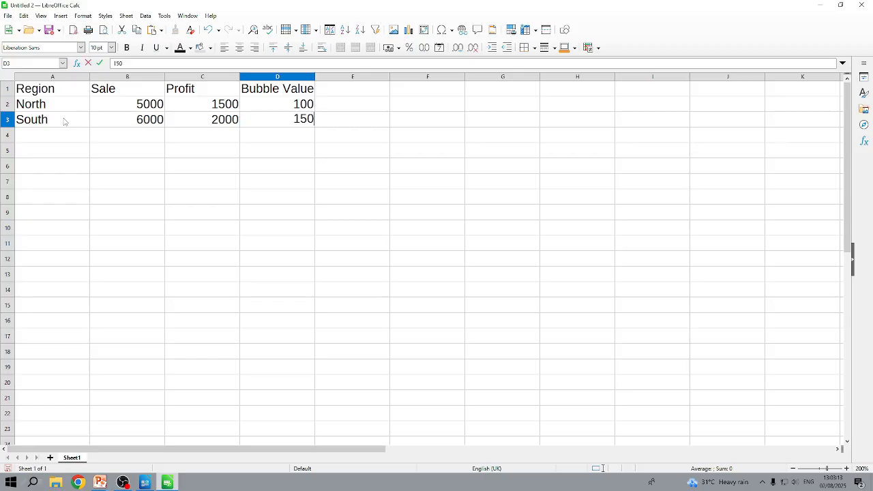
key(Return)
Step: Fill row 4 with East, sale 5500, profit 2500 and bubble value 200
key(Left)
key(Left)
key(Left)
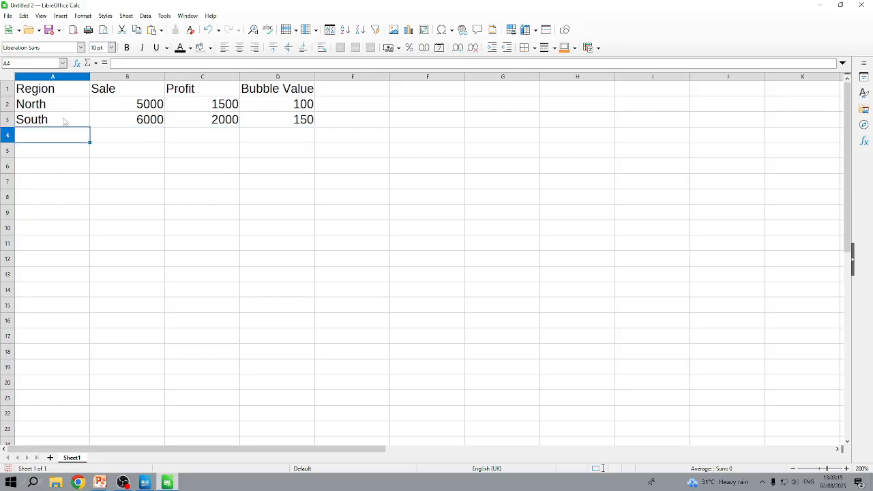
text(East)
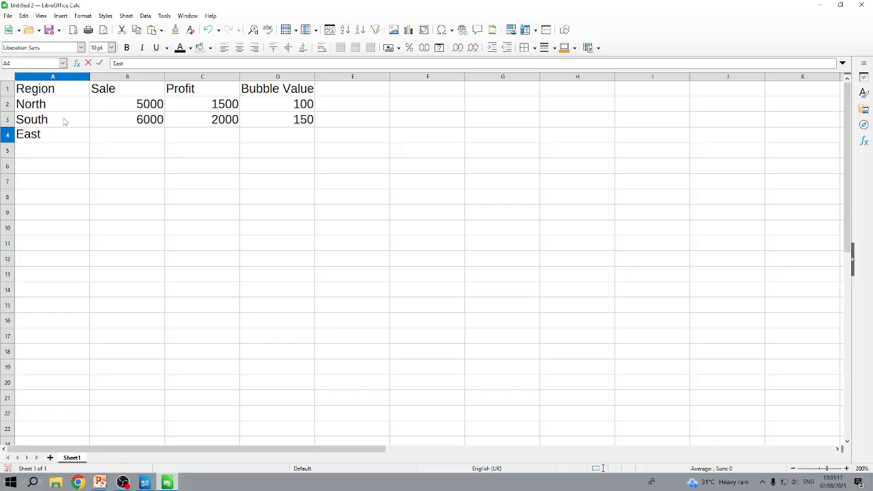
key(Tab)
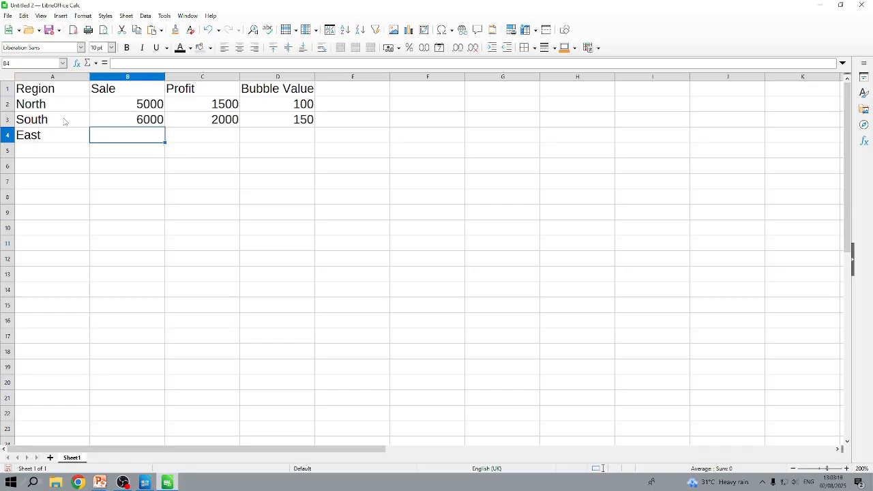
text(5500)
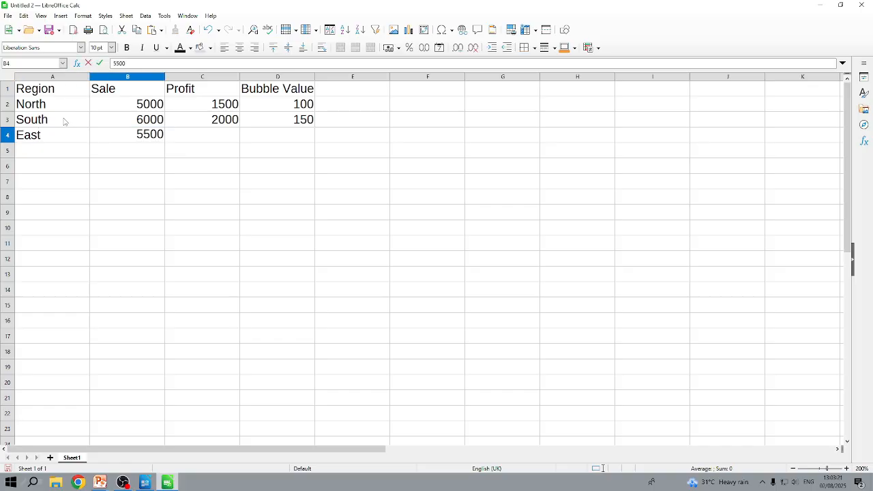
key(Tab)
text(2500)
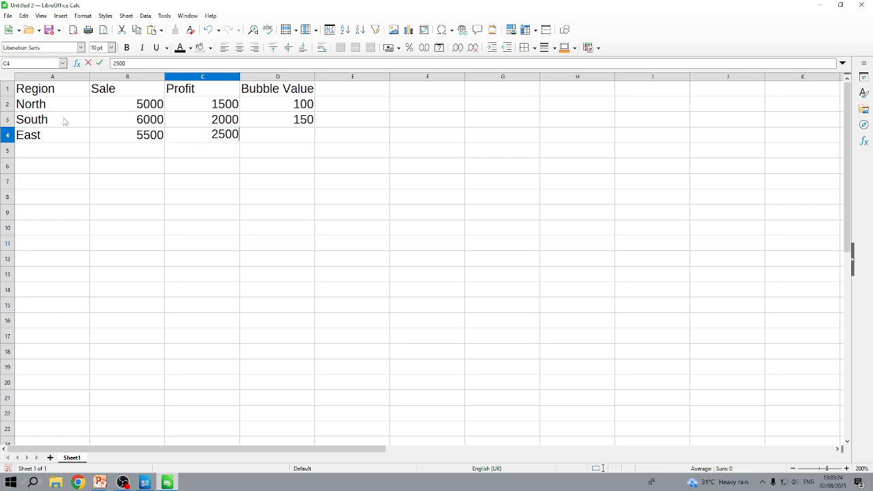
key(Tab)
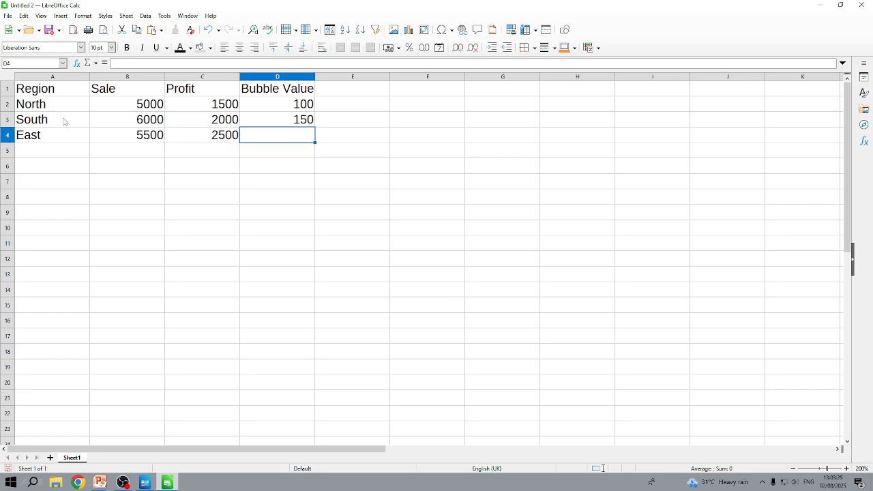
text(200)
key(Return)
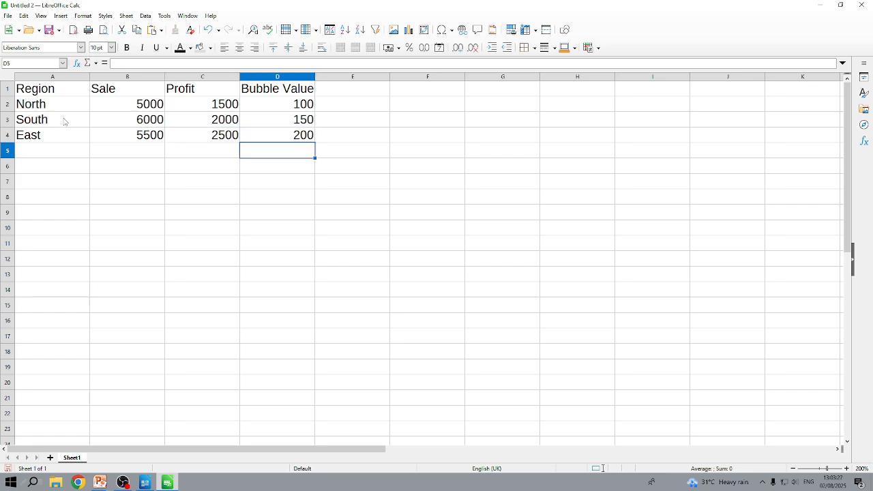
Step: Fill row 5 with West, sale 6500, profit 2200 and bubble value 250
key(Home)
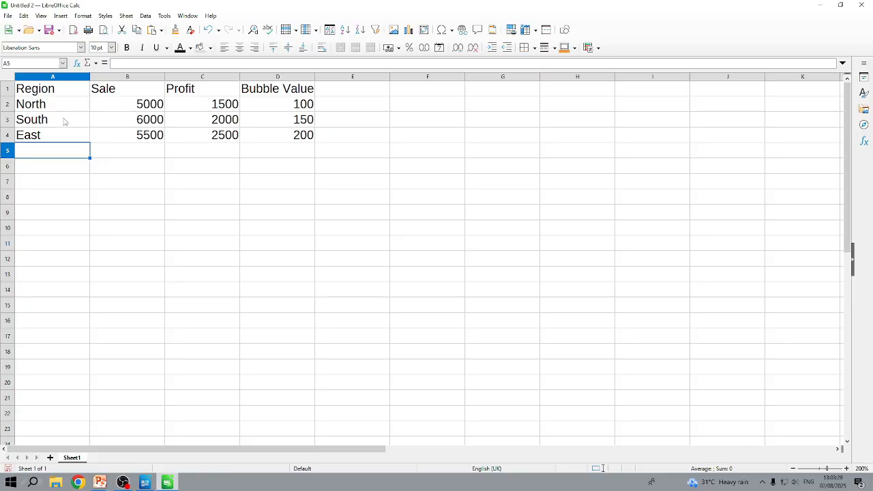
text(West)
key(Tab)
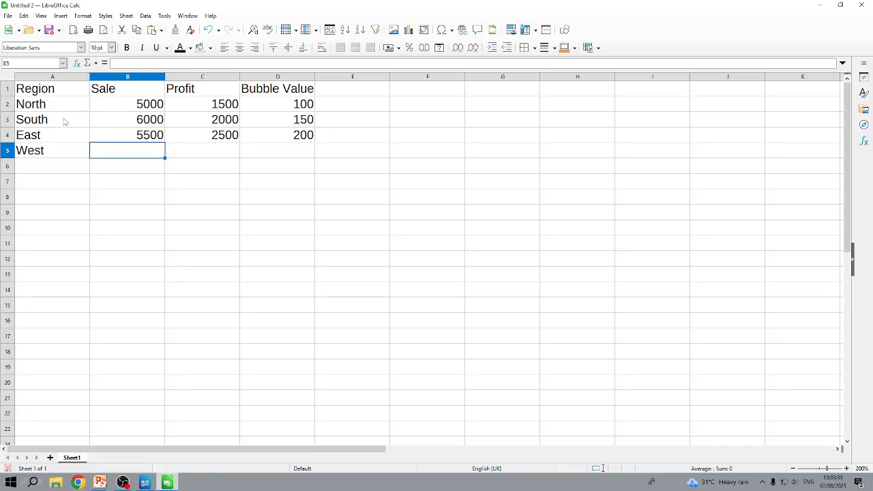
text(6500)
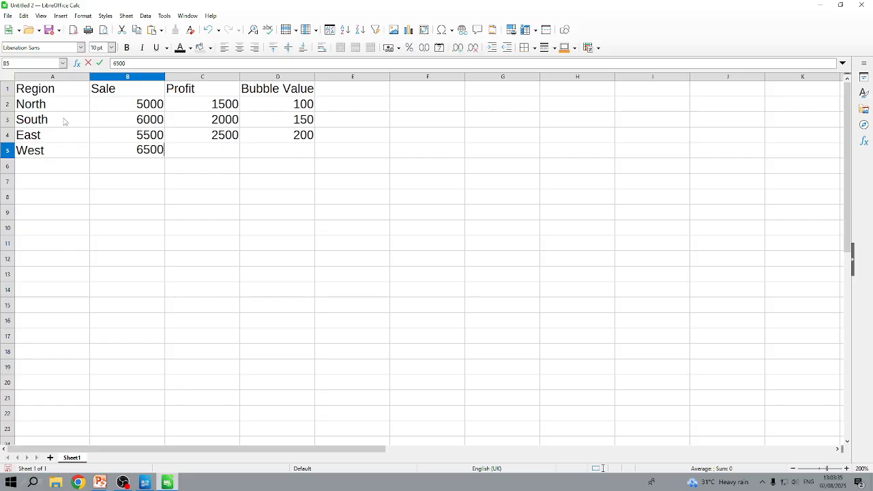
key(Tab)
text(22)
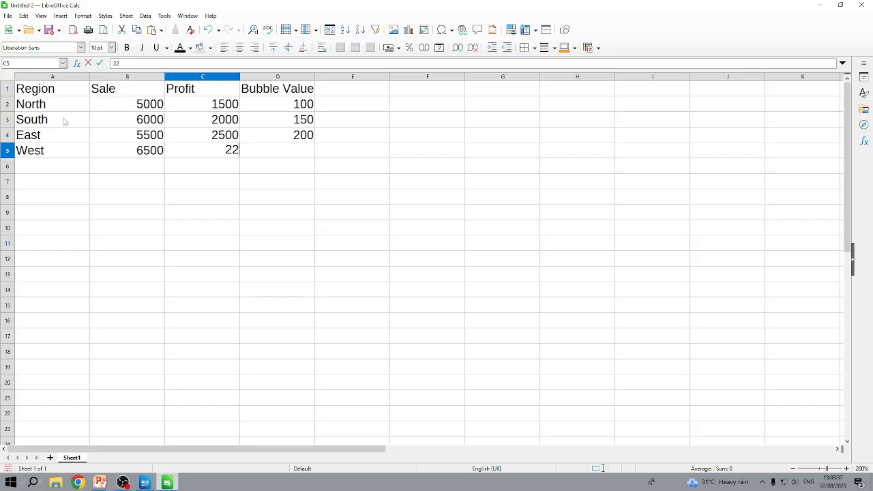
text(00)
key(Tab)
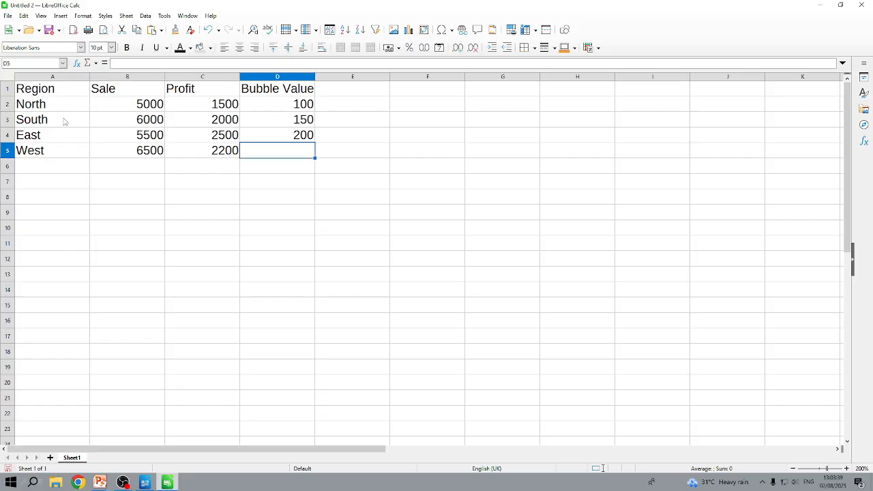
text(250)
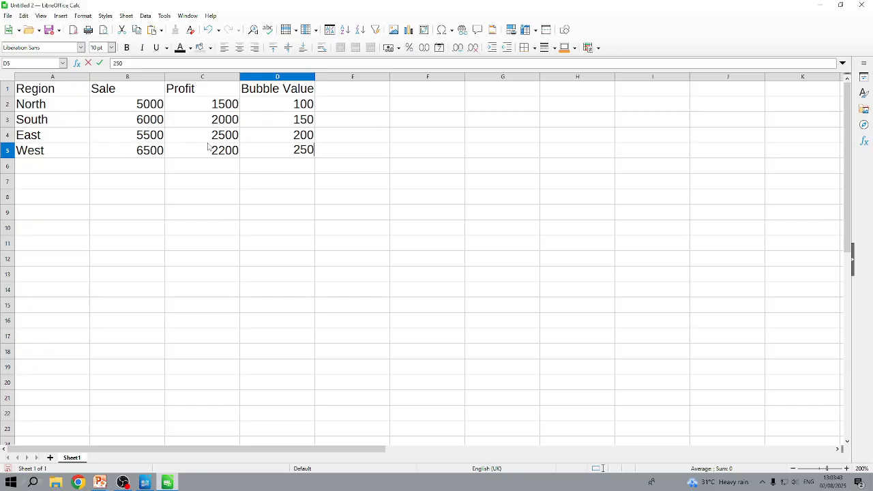
click(289, 165)
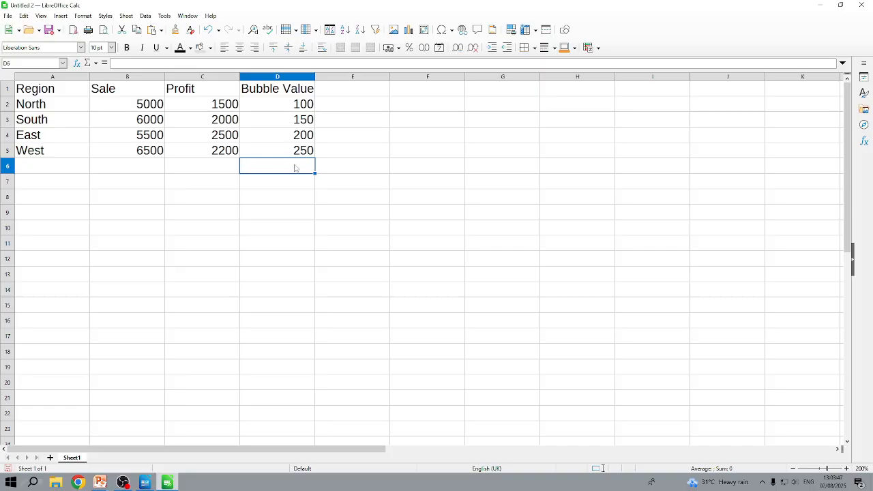
Step: Total the Profit column in cell C6 with the formula =sum(C2:C5)
click(216, 166)
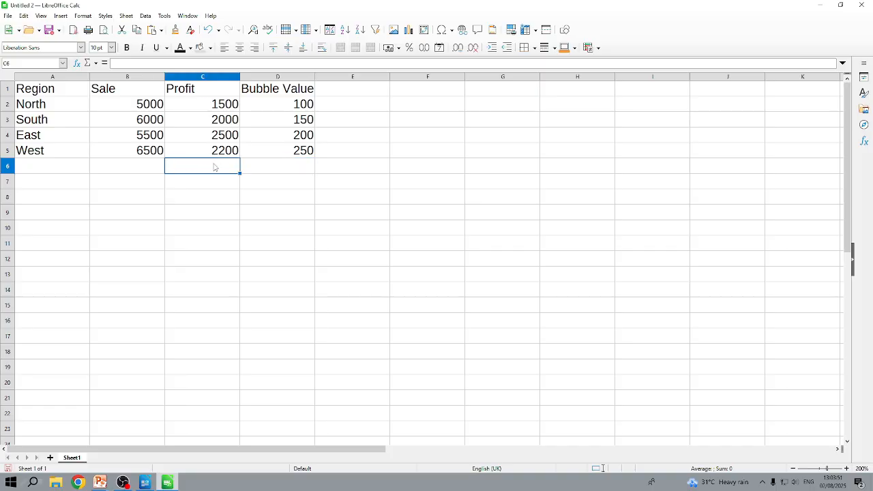
text(=sum()
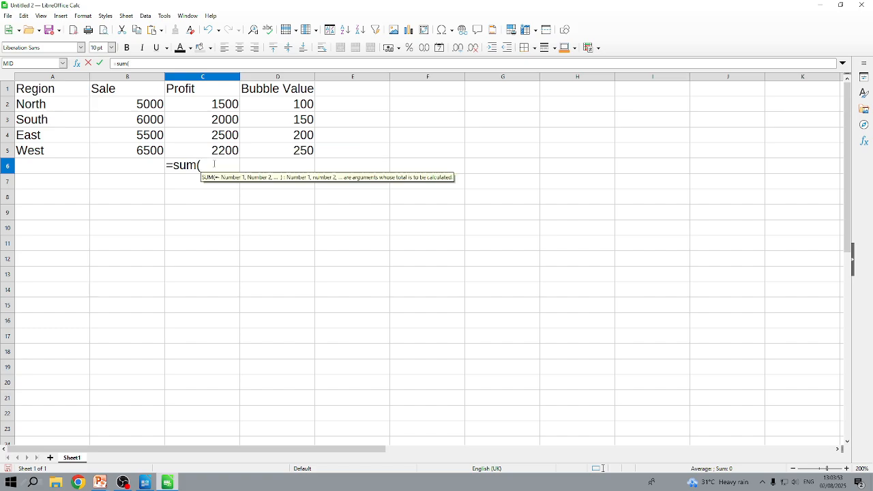
drag(225, 107, 226, 151)
text())
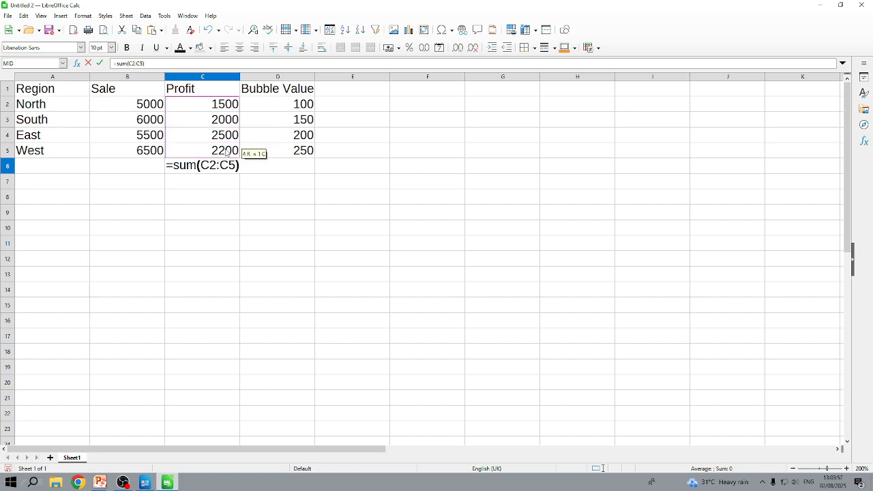
key(Return)
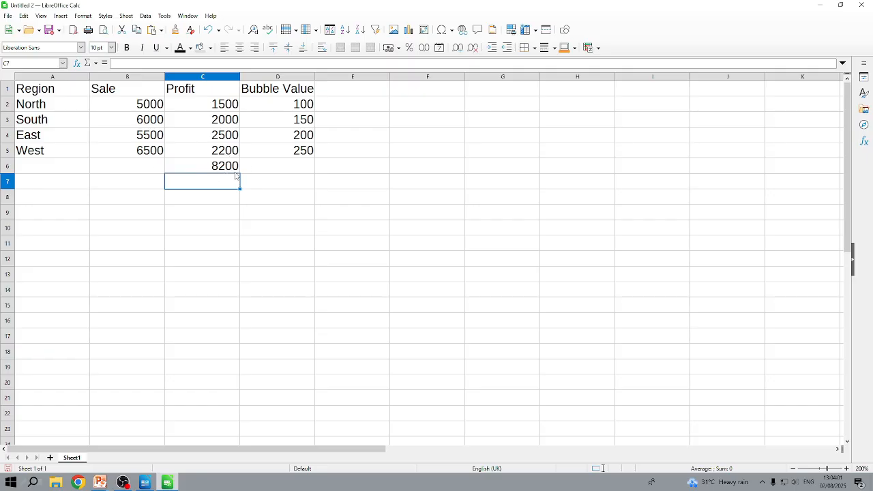
Step: Insert an automatic SUM formula over C6:C6 in cell C7
click(88, 63)
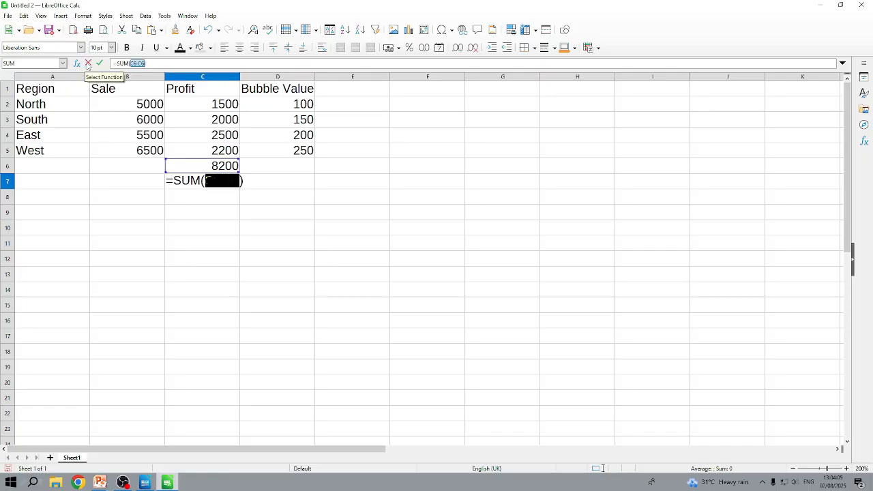
click(250, 185)
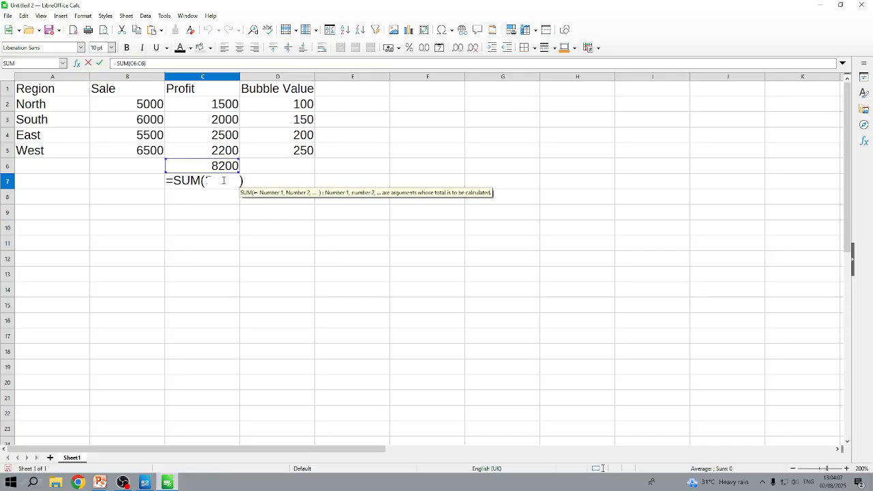
click(224, 181)
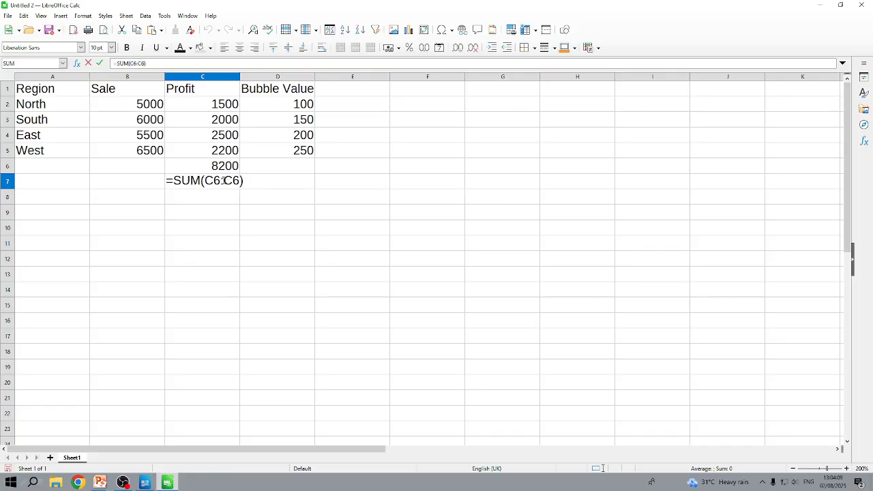
Step: Examine the Mathematical functions for the C7 formula in the Function Wizard and close it
click(77, 64)
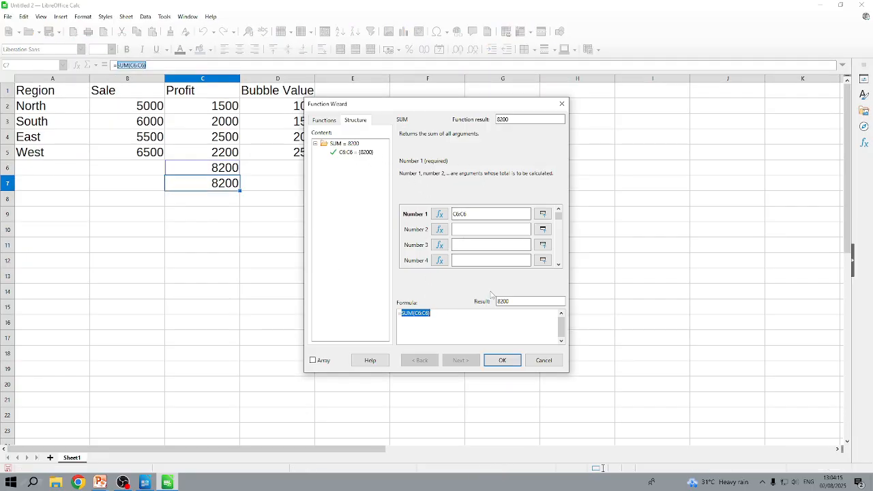
click(326, 120)
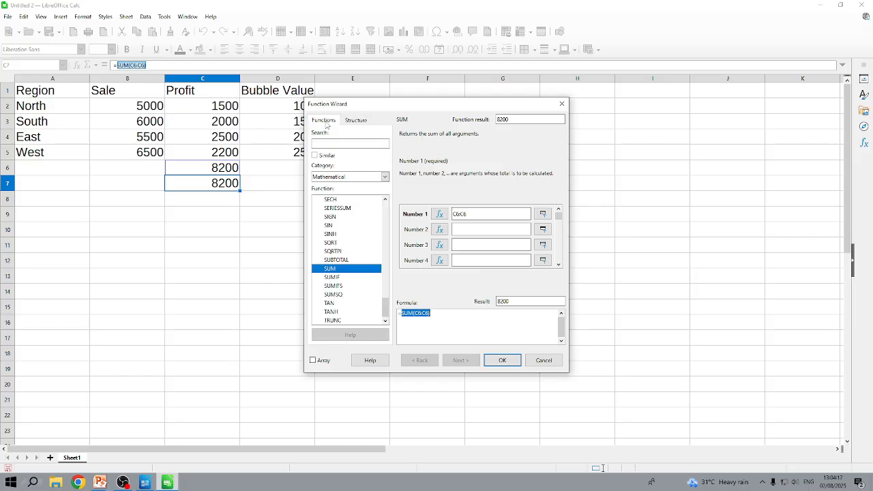
scroll(335, 285, up, 20)
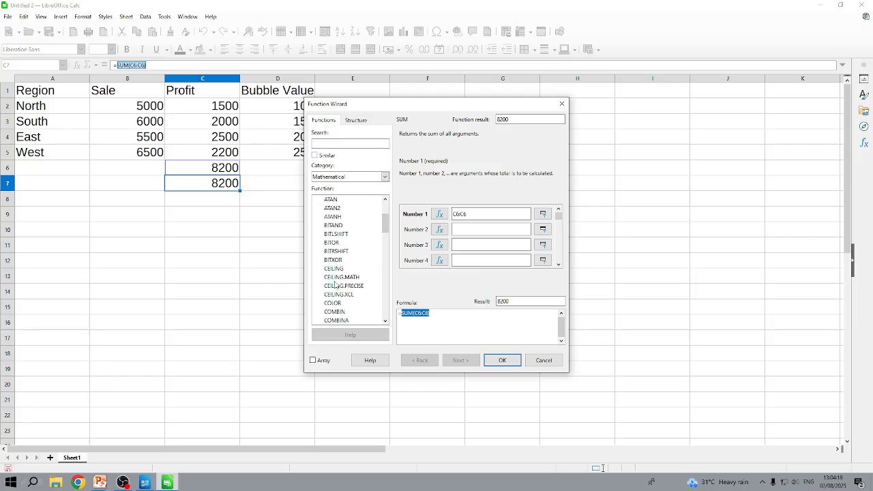
scroll(335, 285, down, 9)
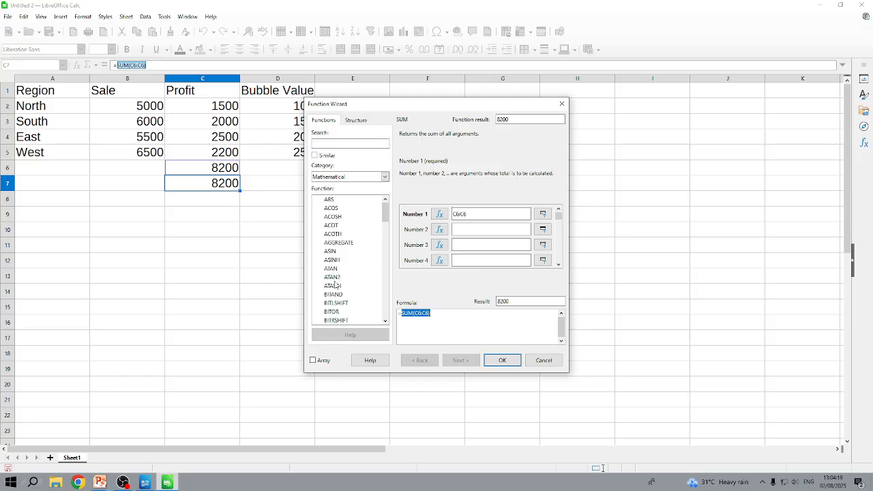
click(560, 104)
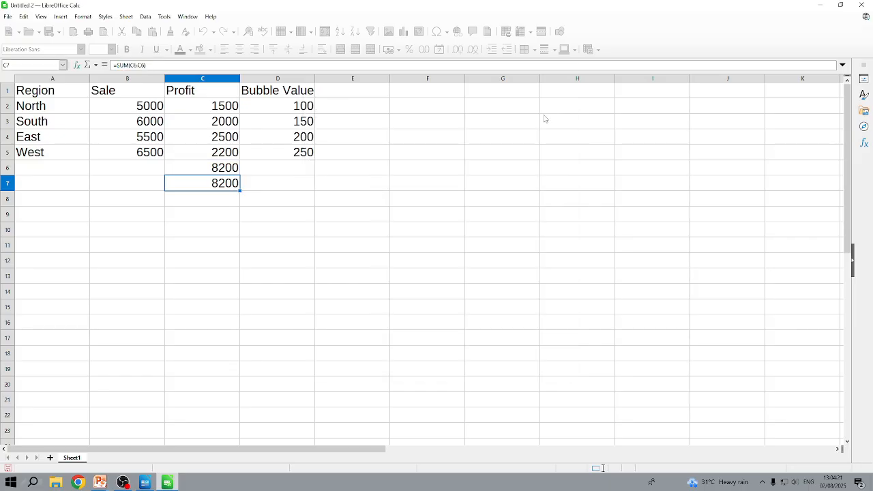
Step: Delete the SUM formulas from cells C7 and C6
key(Delete)
click(237, 169)
key(Delete)
click(272, 191)
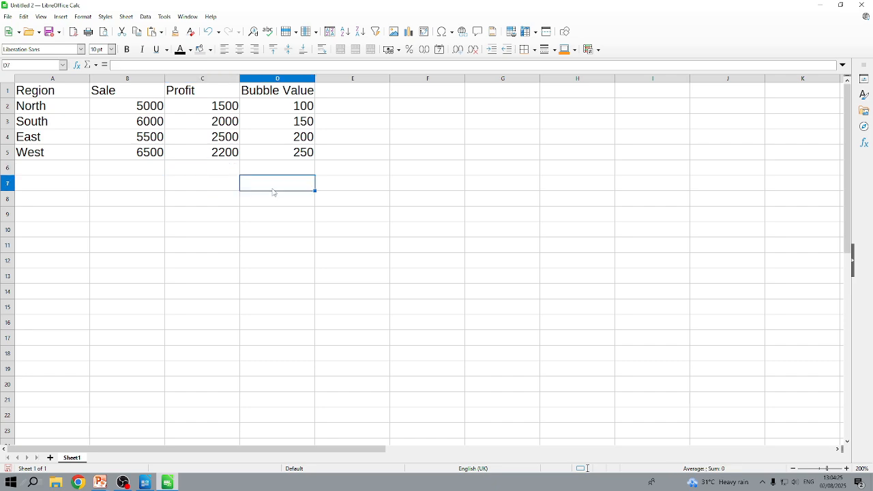
Step: Insert a Line chart of the Points Only subtype from the region table in A1:D5
drag(34, 93, 309, 159)
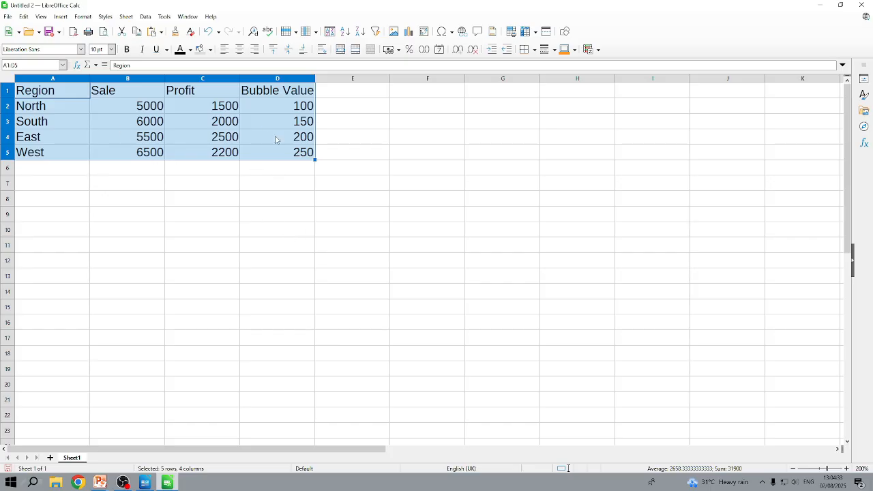
click(181, 216)
drag(39, 94, 297, 159)
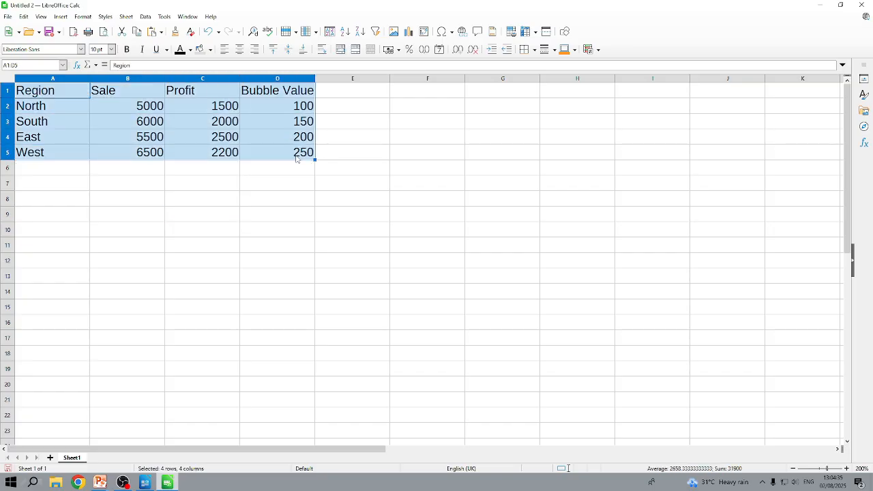
click(64, 17)
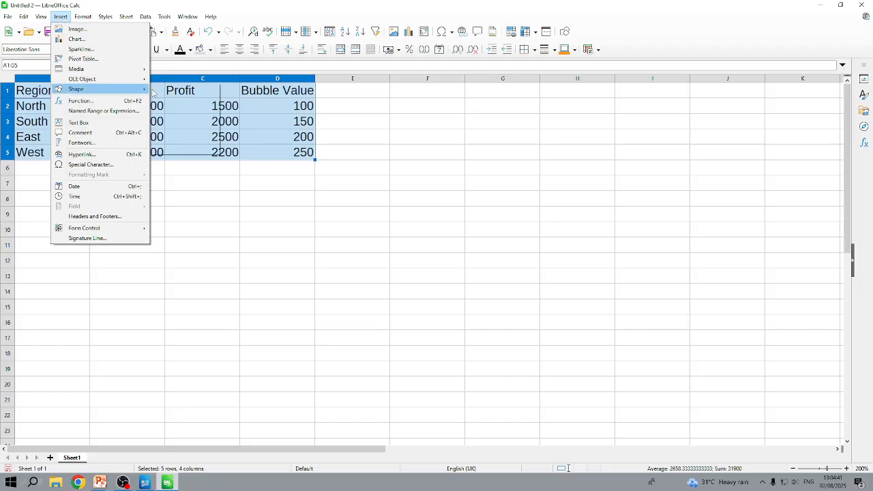
click(81, 43)
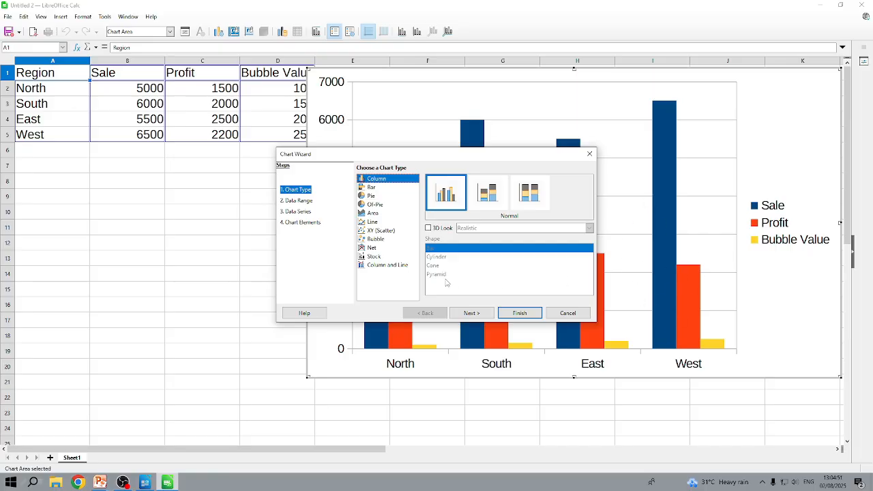
click(371, 222)
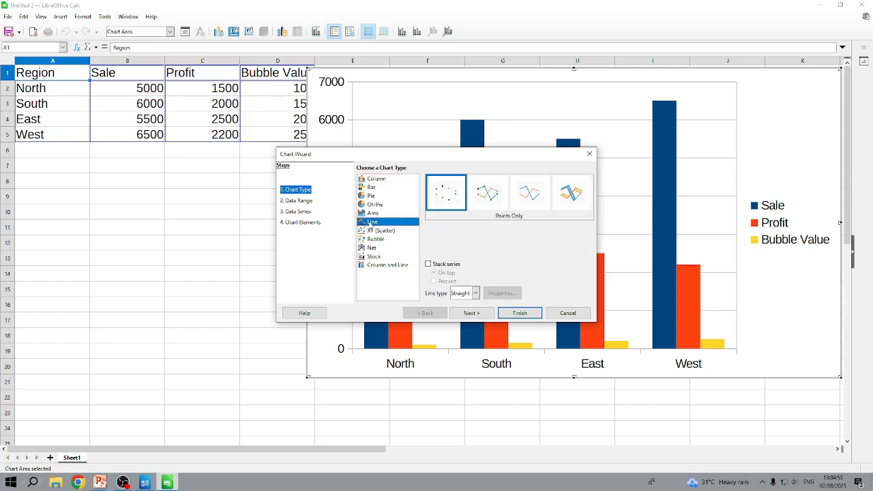
click(520, 313)
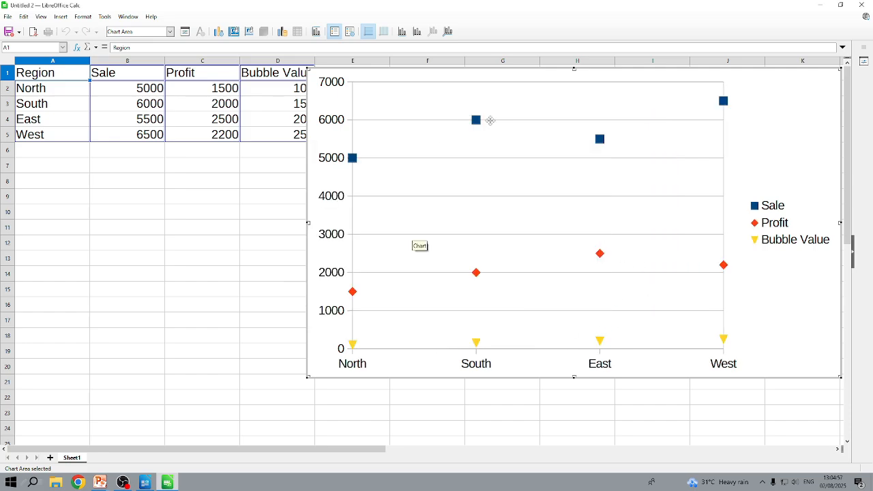
click(404, 414)
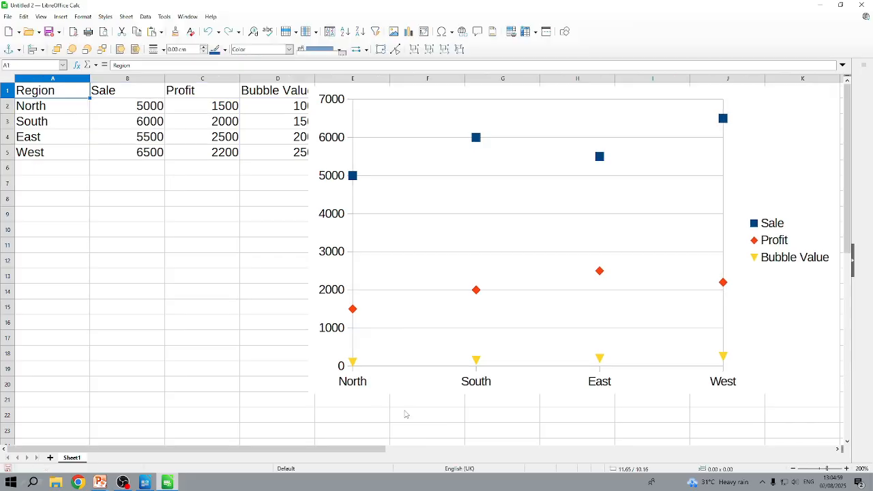
click(405, 414)
Step: Move the chart below the data table so it starts around row 7 under the Region column
scroll(461, 335, down, 2)
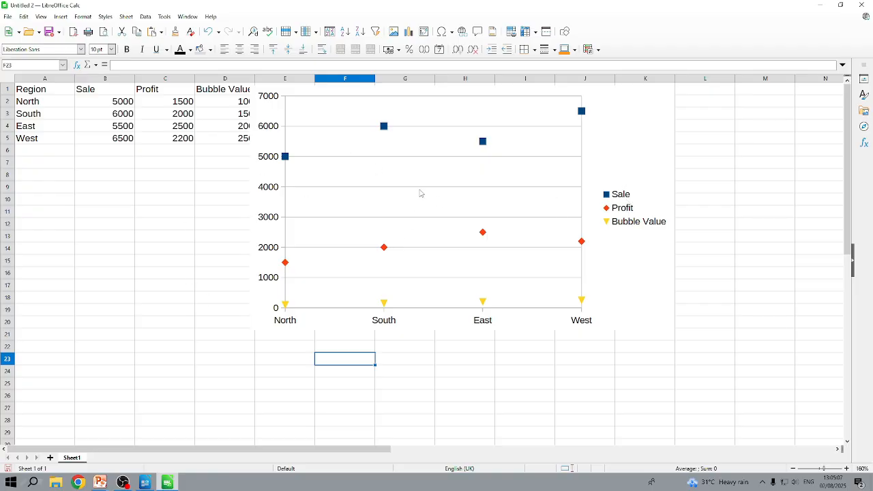
mouse_move(353, 105)
mouse_down()
mouse_move(455, 162)
mouse_move(266, 194)
mouse_move(136, 189)
mouse_up()
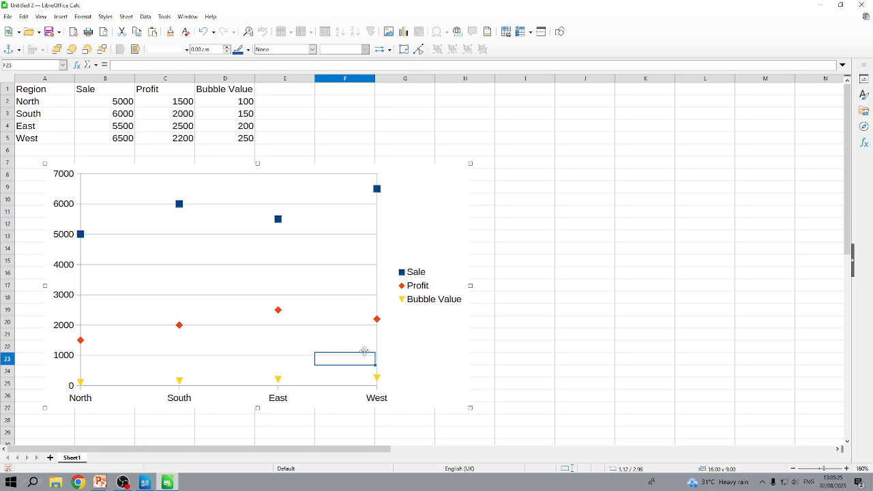
Step: Switch to the PowerPoint slide show and advance from the Q2 slide to the Q3 question
mouse_move(101, 481)
click(147, 452)
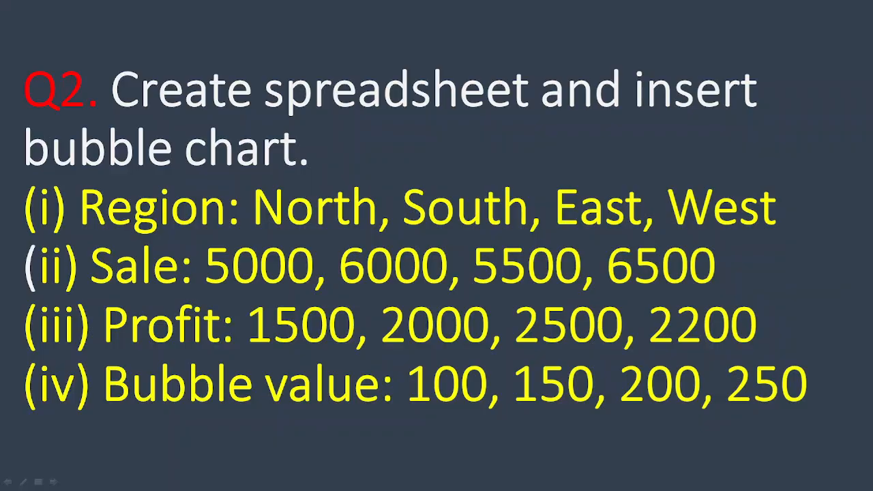
key(Right)
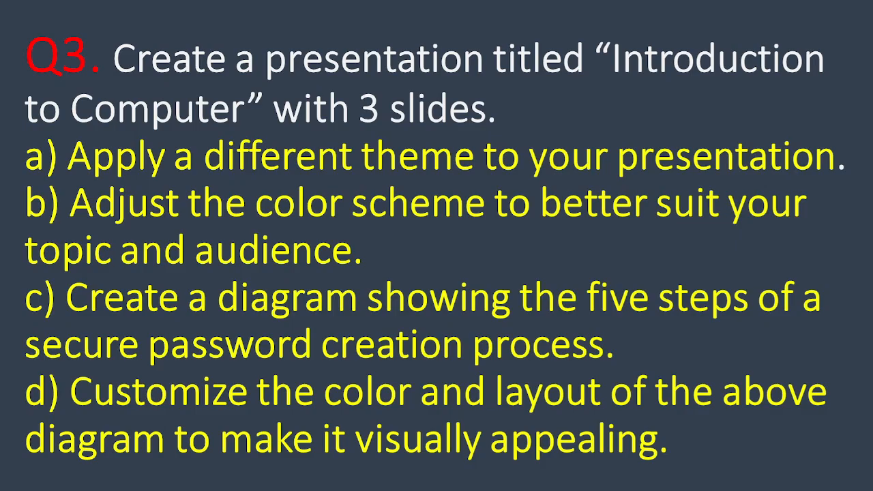